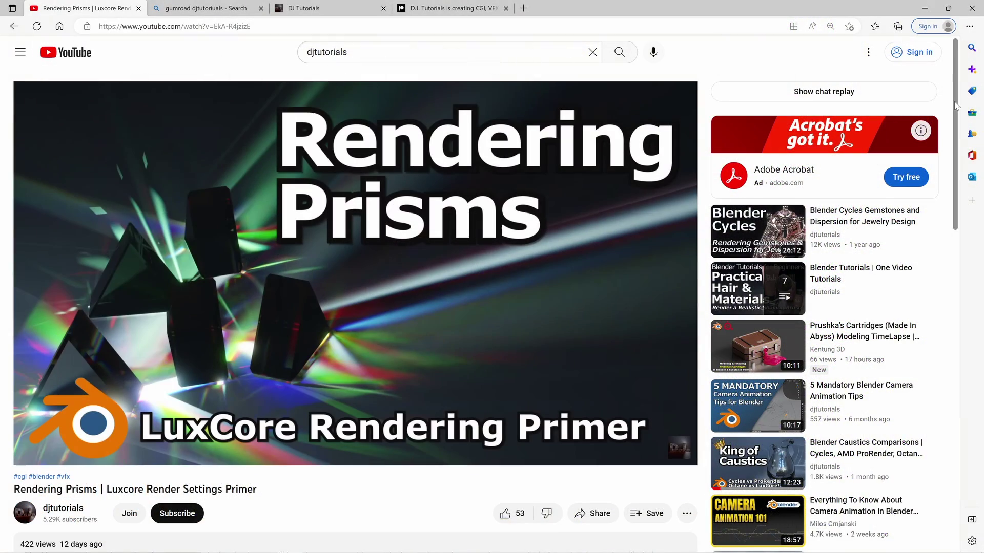
# Scroll through the Rendering Prisms video description and comments, then the Patreon membership tiers
pyautogui.moveTo(962, 101); pyautogui.dragTo(960, 192)
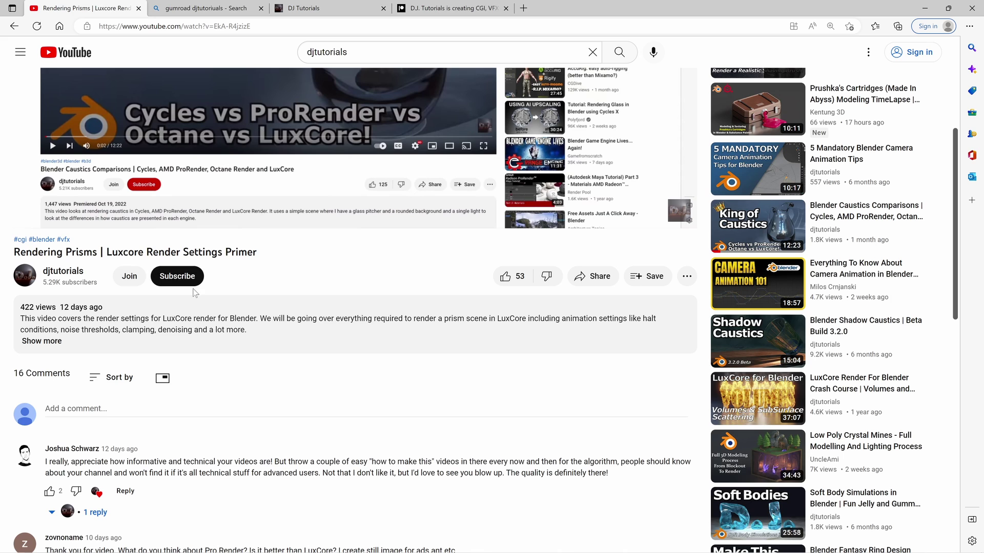
pyautogui.scroll(5, 519, 395)
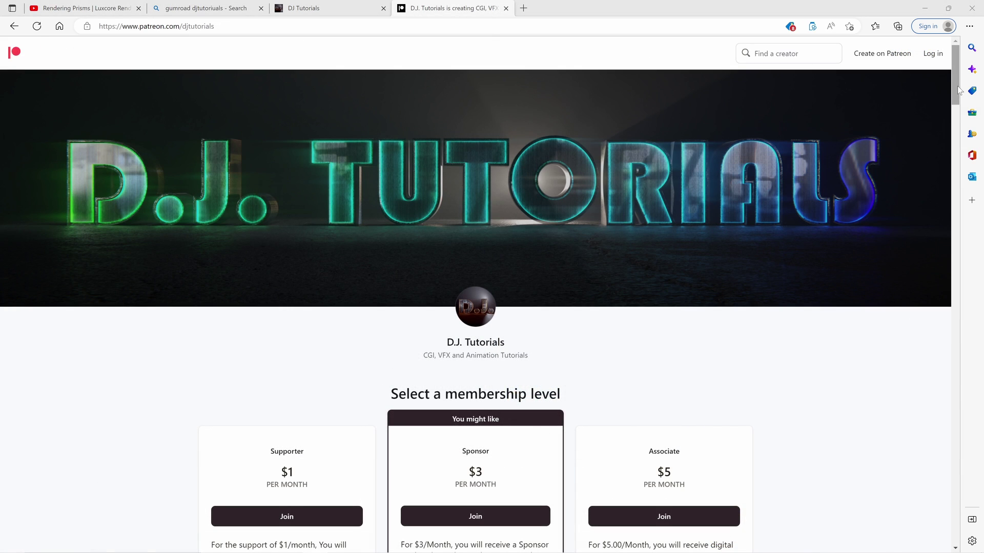
pyautogui.moveTo(958, 91)
pyautogui.mouseDown()
pyautogui.moveTo(953, 150)
pyautogui.moveTo(943, 80)
pyautogui.mouseUp()
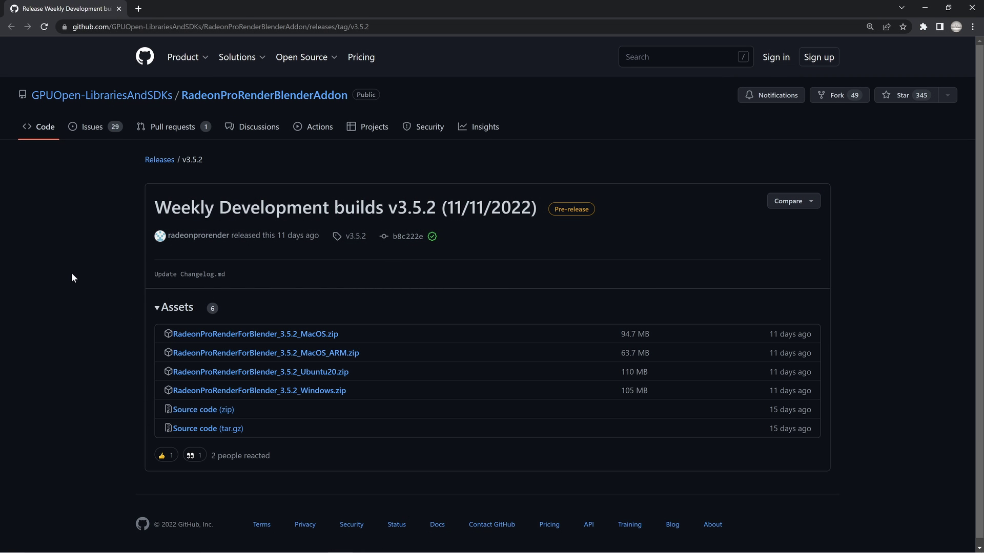
# Scroll down the v3.5.2 Weekly Development builds release to view its zip assets
pyautogui.scroll(-1, 407, 234)
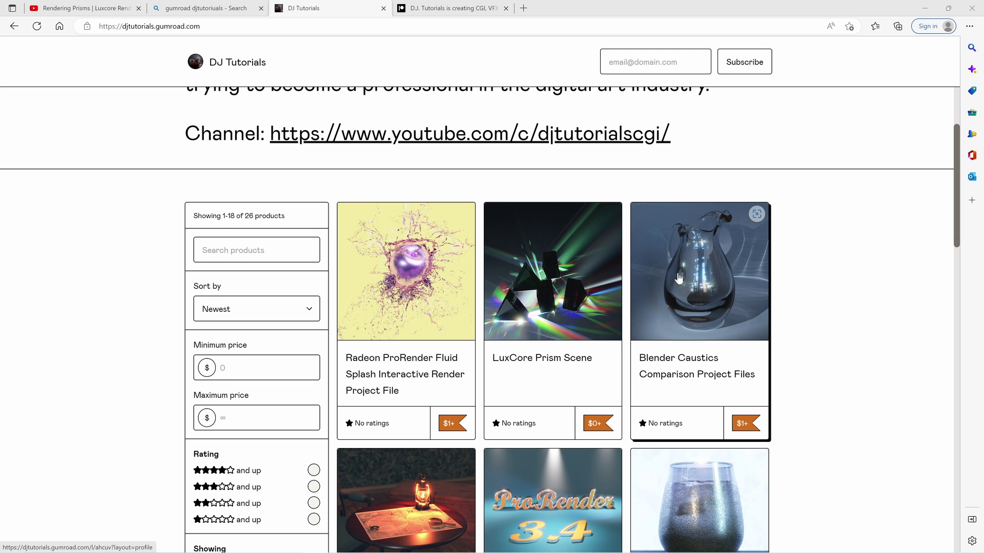
# Scroll the DJ Tutorials product grid, then orbit the splash in Blender's left viewport
pyautogui.scroll(-2, 678, 278)
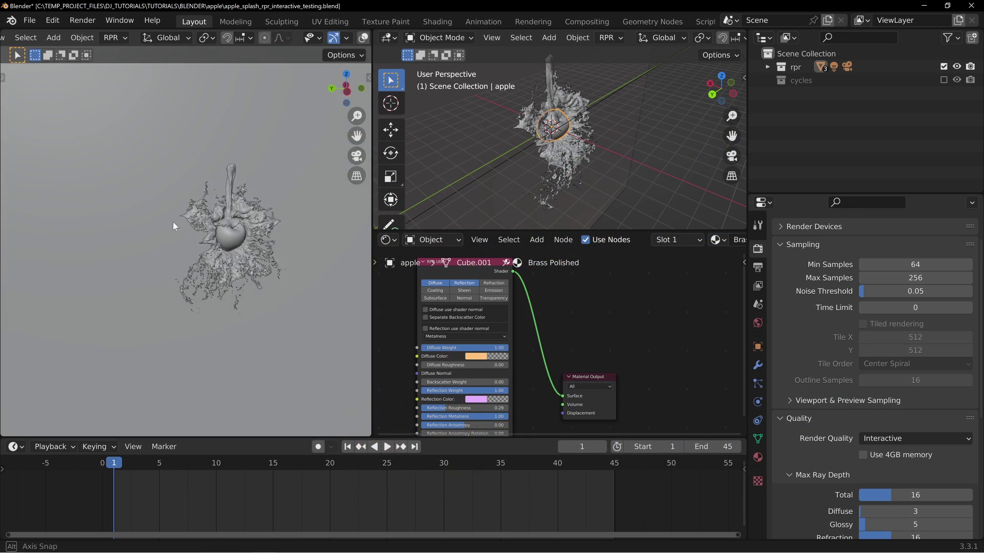
pyautogui.moveTo(174, 222)
pyautogui.mouseDown(button='middle')
pyautogui.moveTo(320, 236)
pyautogui.moveTo(129, 211)
pyautogui.moveTo(268, 269)
pyautogui.moveTo(305, 227)
pyautogui.moveTo(149, 268)
pyautogui.moveTo(229, 204)
pyautogui.moveTo(161, 196)
pyautogui.moveTo(253, 254)
pyautogui.moveTo(105, 250)
pyautogui.moveTo(186, 245)
pyautogui.moveTo(119, 245)
pyautogui.moveTo(180, 223)
pyautogui.mouseUp(button='middle')
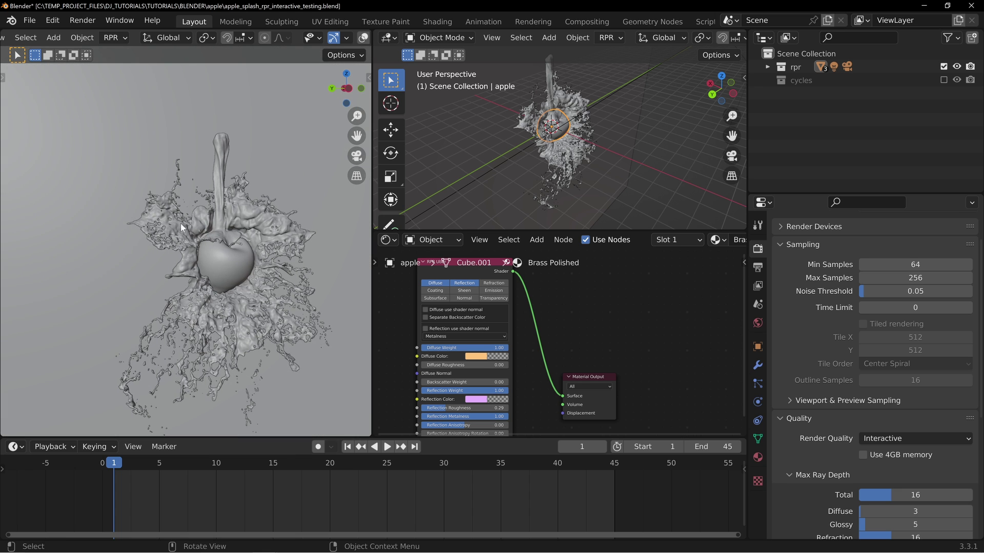
# Select the Liquid_Domain splash, orbit around it and scrub through the animation frames
pyautogui.click(180, 223)
pyautogui.moveTo(113, 258); pyautogui.dragTo(476, 148, button='middle')
pyautogui.moveTo(238, 269); pyautogui.dragTo(202, 288, button='middle')
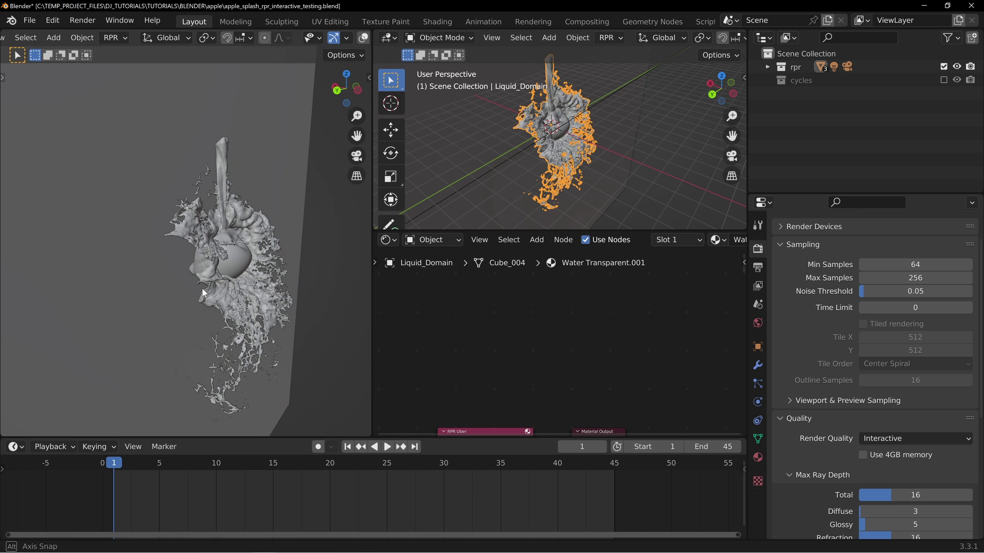
pyautogui.moveTo(261, 464); pyautogui.dragTo(113, 466)
pyautogui.moveTo(166, 330); pyautogui.dragTo(169, 240, button='middle')
pyautogui.scroll(-4, 177, 273)
pyautogui.scroll(2, 787, 298)
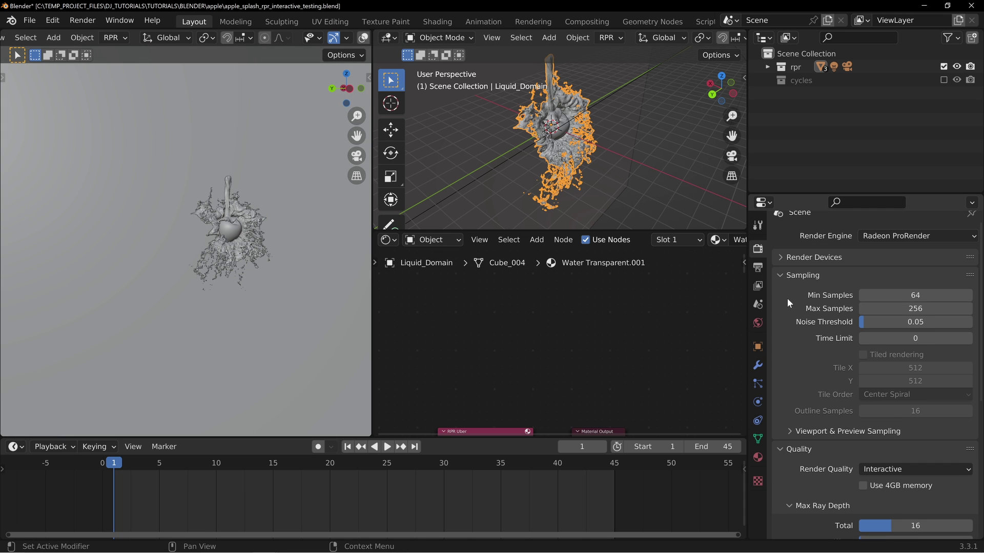
# Collapse Sampling, expand Quality with Render Quality kept on Interactive, then zoom in on the splash
pyautogui.click(789, 285)
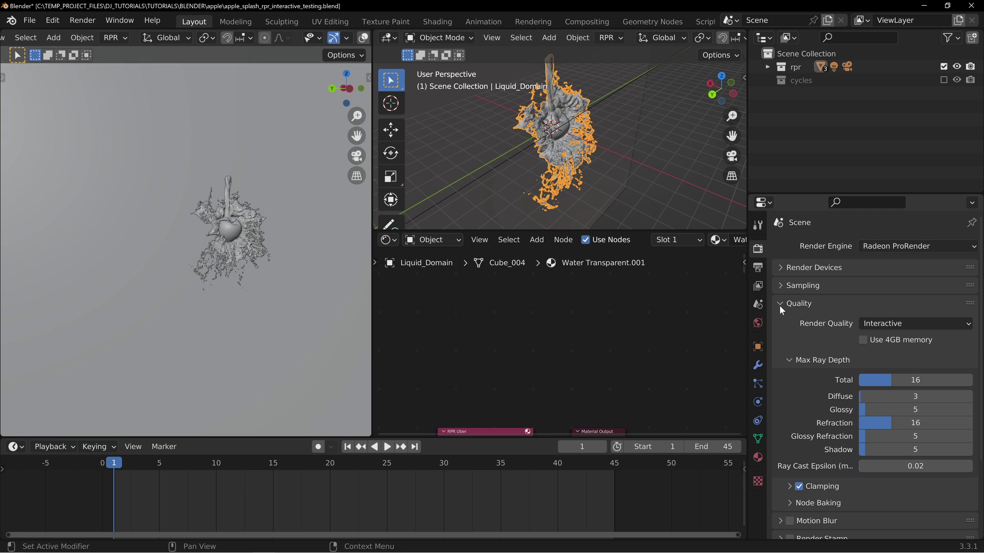
pyautogui.click(779, 306)
pyautogui.click(920, 246)
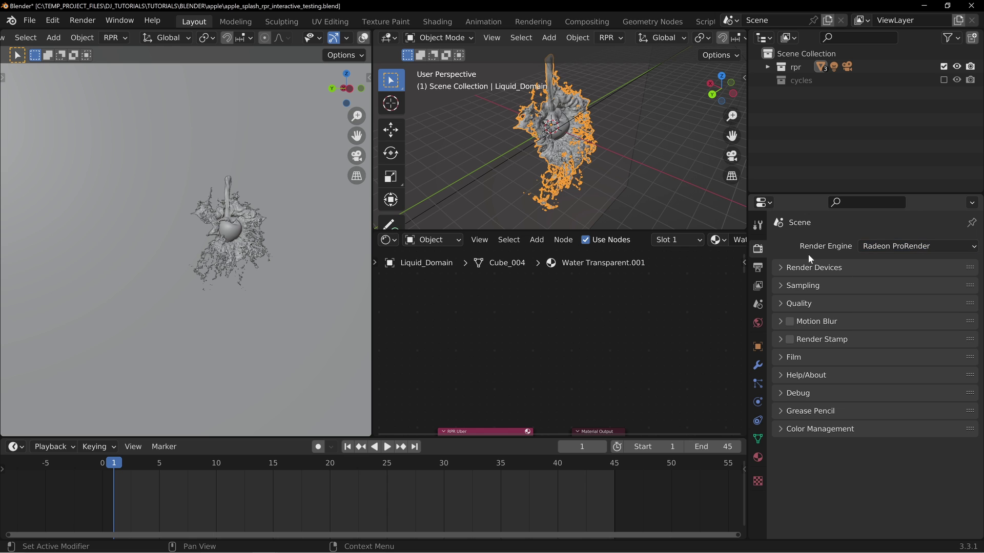
pyautogui.click(800, 302)
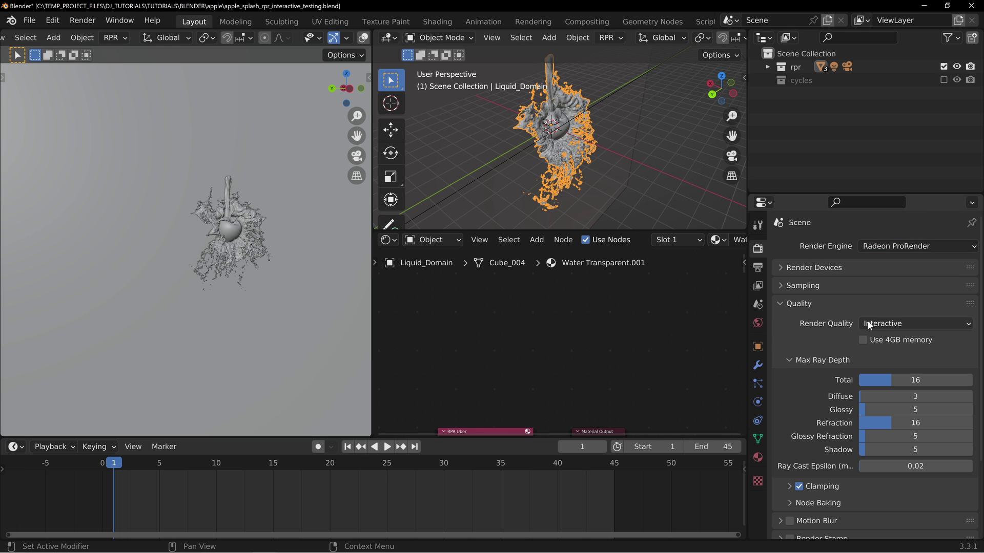
pyautogui.click(911, 324)
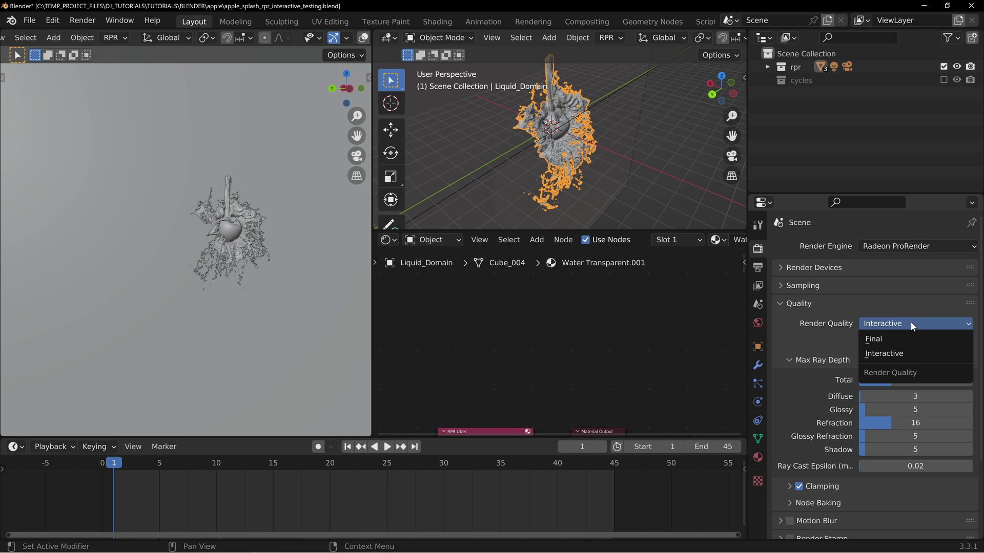
pyautogui.click(882, 320)
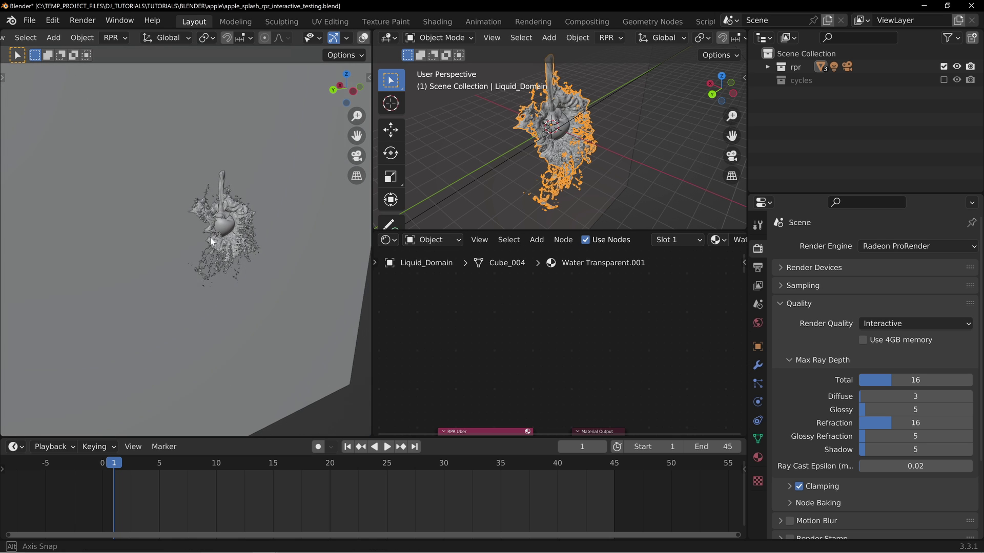
pyautogui.scroll(3, 241, 245)
pyautogui.moveTo(226, 277)
pyautogui.mouseDown(button='middle')
pyautogui.moveTo(225, 267)
pyautogui.moveTo(265, 256)
pyautogui.moveTo(159, 245)
pyautogui.moveTo(140, 268)
pyautogui.moveTo(155, 252)
pyautogui.moveTo(230, 254)
pyautogui.moveTo(183, 291)
pyautogui.moveTo(180, 260)
pyautogui.moveTo(236, 264)
pyautogui.mouseUp(button='middle')
pyautogui.scroll(2, 265, 255)
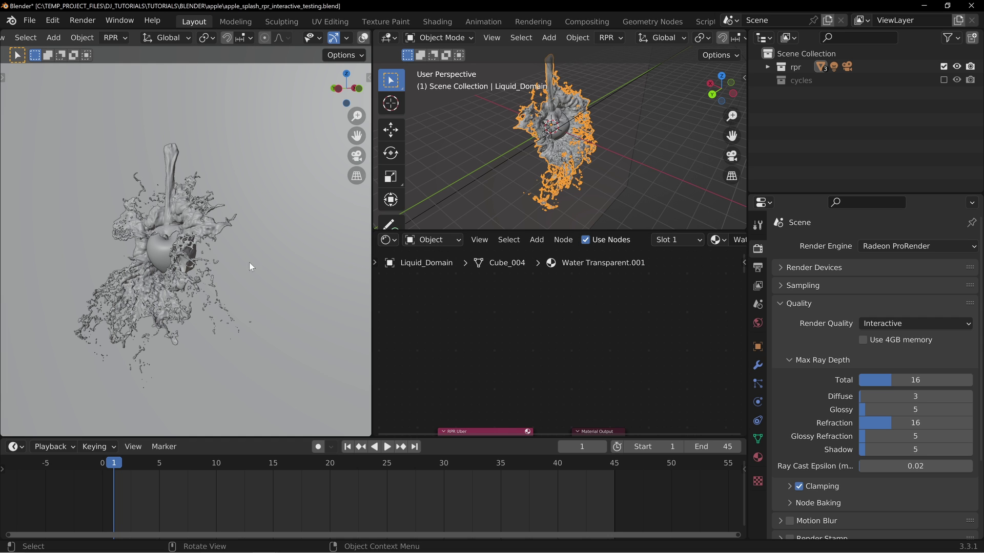
# Switch the left viewport to Rendered shading for the ProRender interactive preview
pyautogui.moveTo(172, 201); pyautogui.dragTo(207, 205, button='middle')
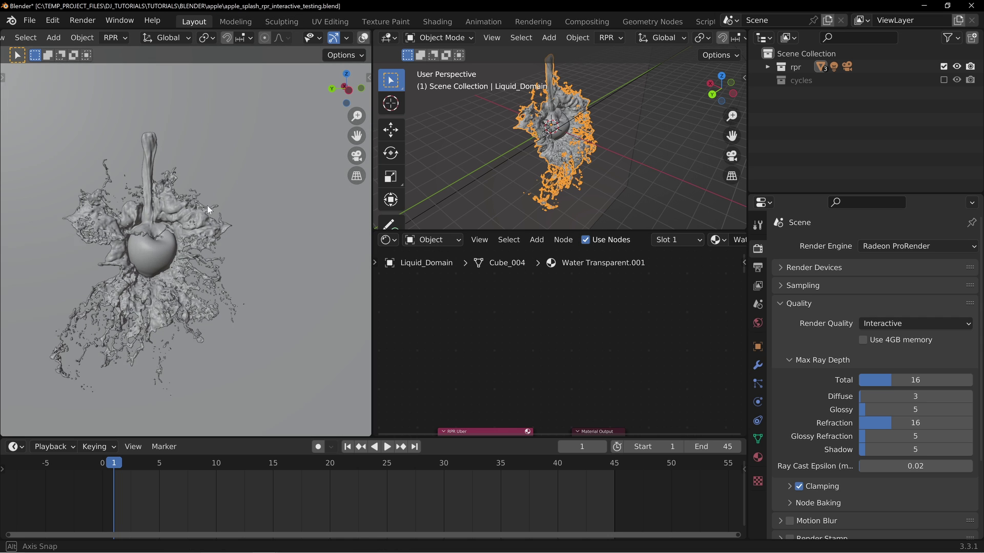
pyautogui.press('z')
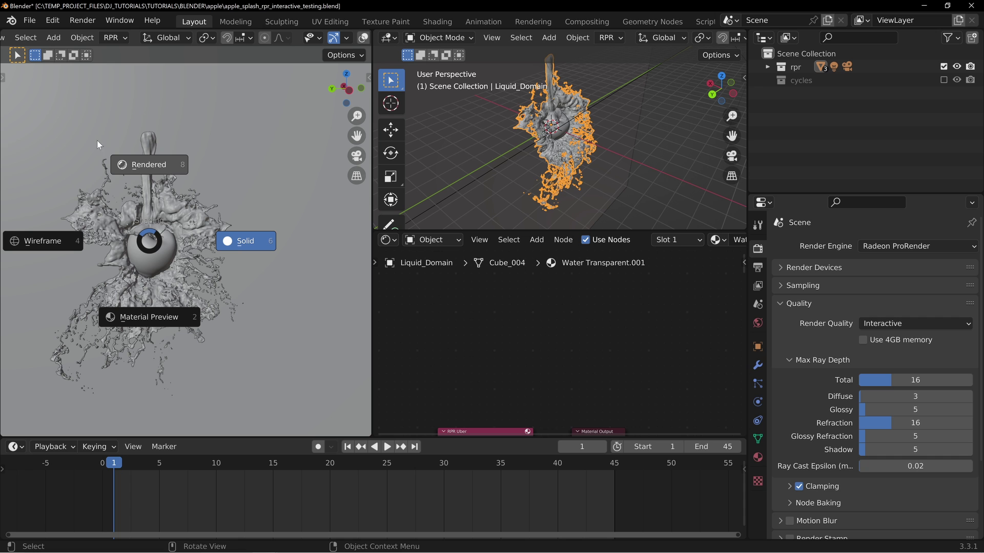
pyautogui.click(140, 172)
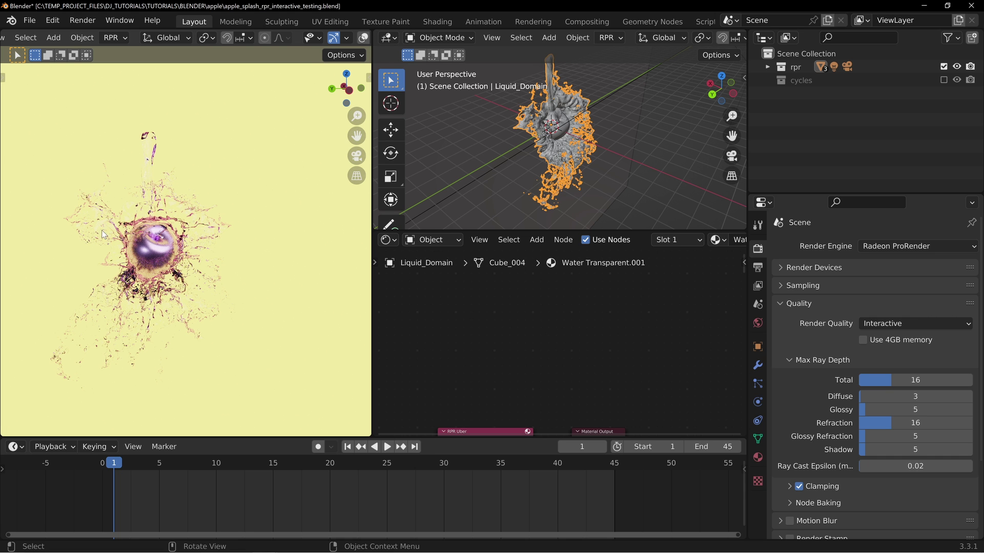
# Orbit and zoom around the rendered apple splash from several angles, including head-on
pyautogui.moveTo(179, 299); pyautogui.dragTo(198, 311, button='middle')
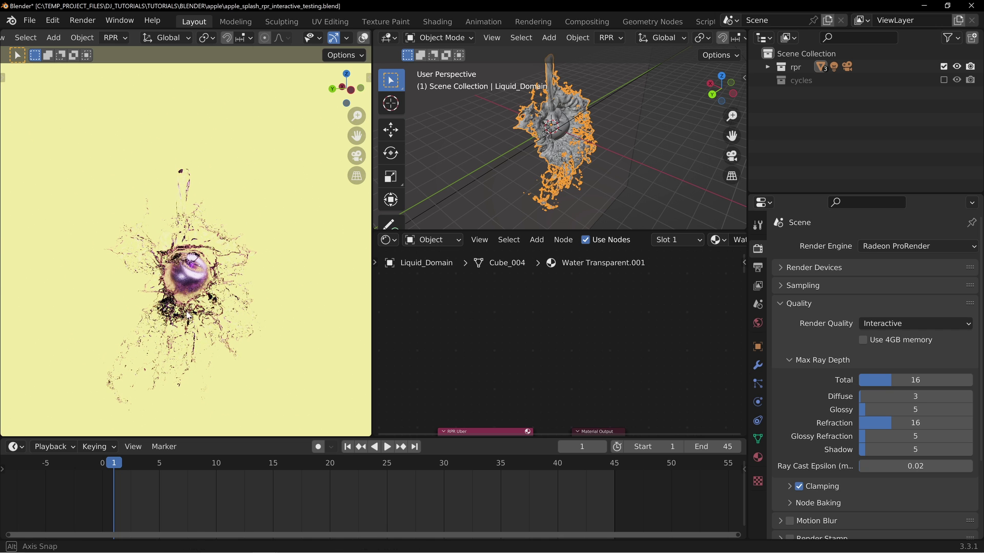
pyautogui.moveTo(159, 310); pyautogui.dragTo(175, 289, button='middle')
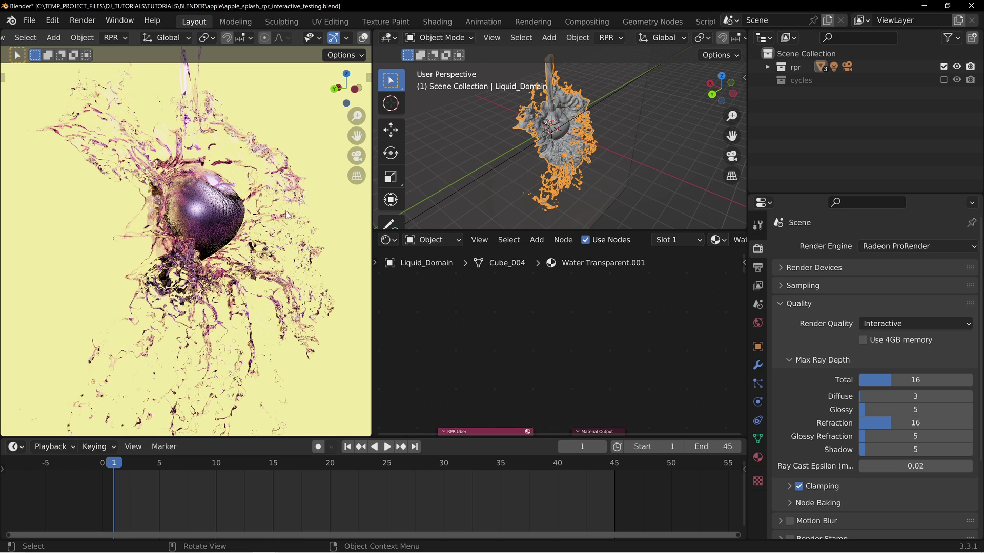
pyautogui.moveTo(286, 213); pyautogui.dragTo(187, 233, button='middle')
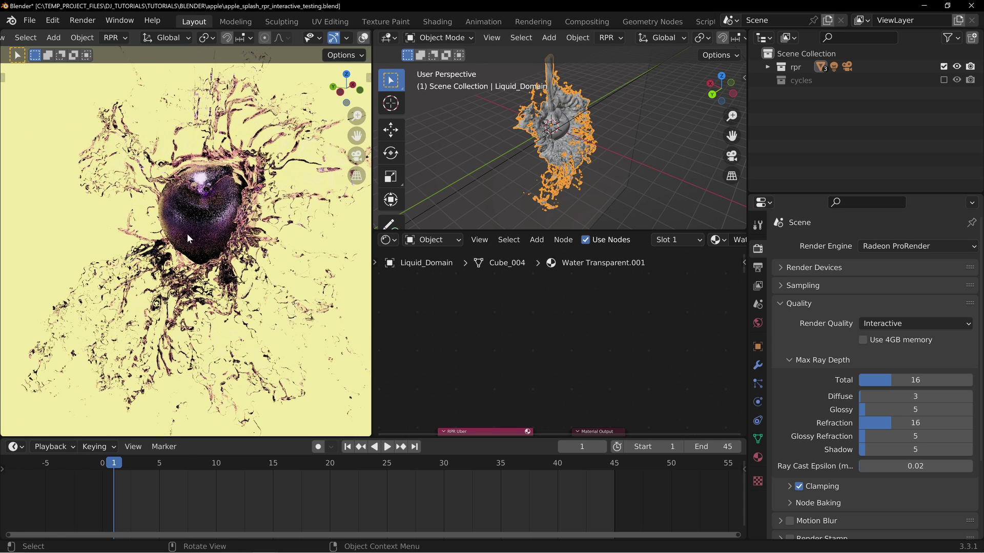
pyautogui.scroll(-4, 172, 275)
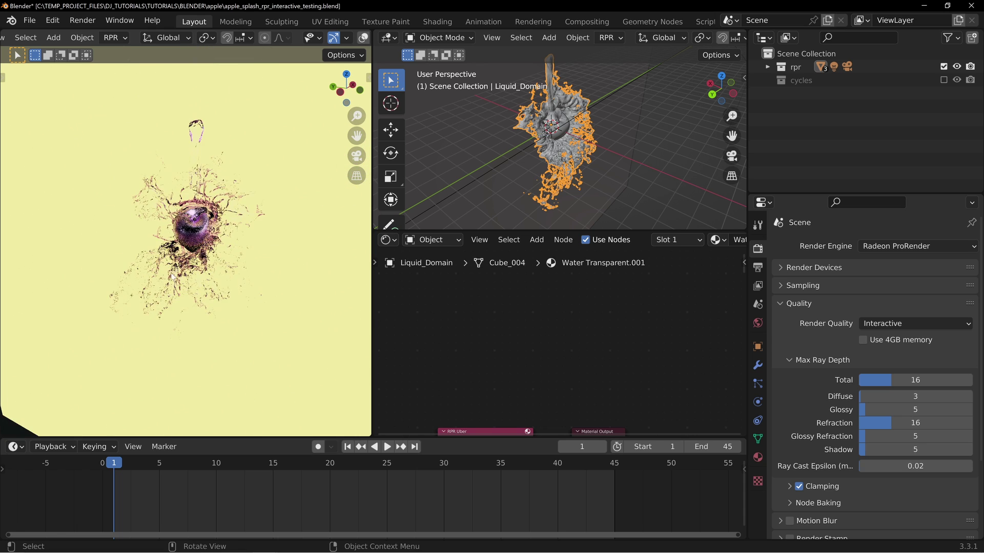
pyautogui.moveTo(172, 275); pyautogui.dragTo(220, 253, button='middle')
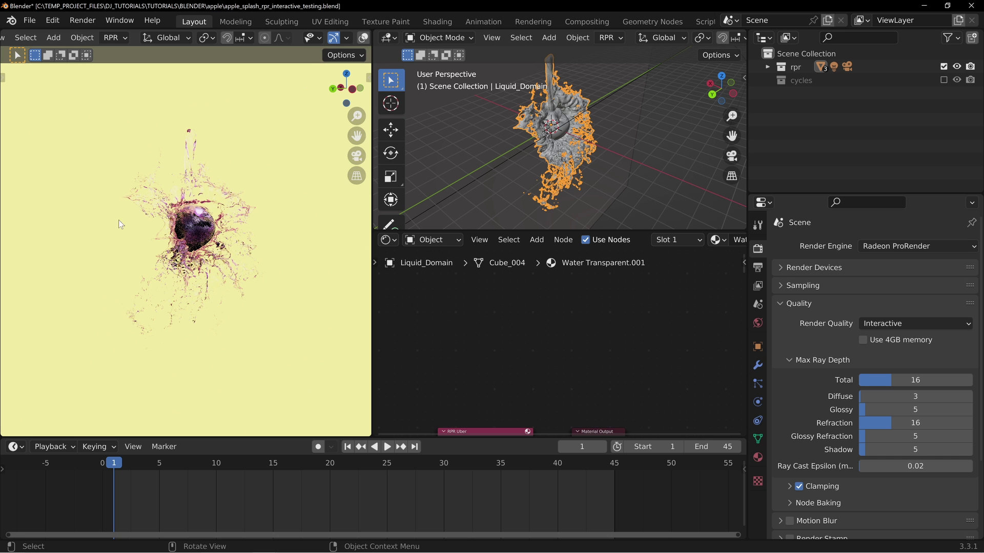
pyautogui.scroll(6, 217, 260)
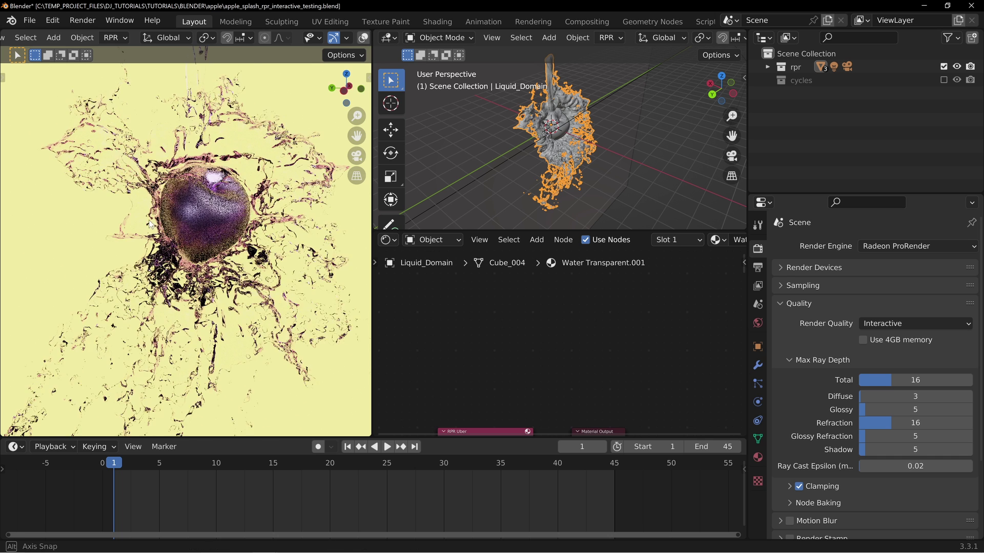
pyautogui.moveTo(217, 260); pyautogui.dragTo(168, 194, button='middle')
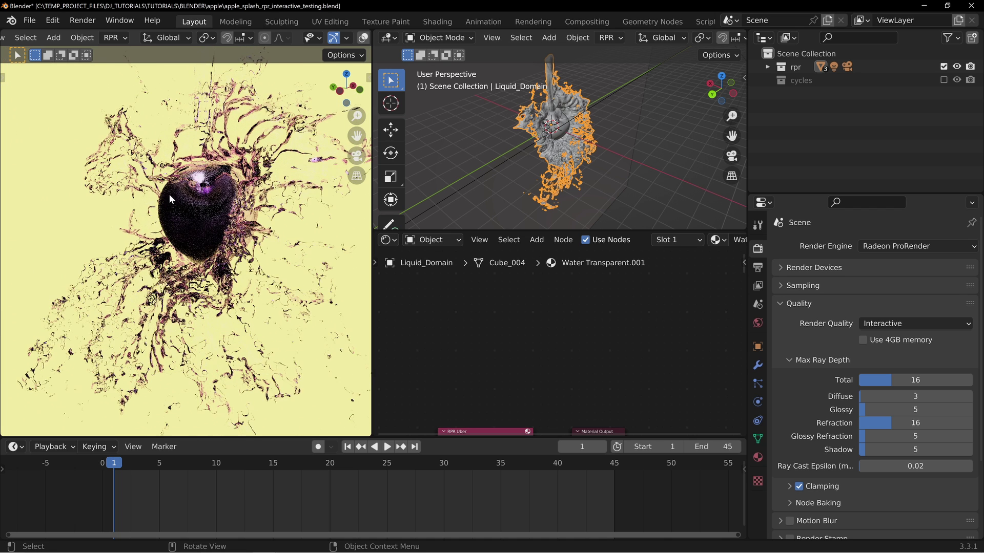
# Toggle the left viewport to Solid and back to Rendered, orbiting to a top-down view
pyautogui.press('z')
pyautogui.click(264, 216)
pyautogui.press('z')
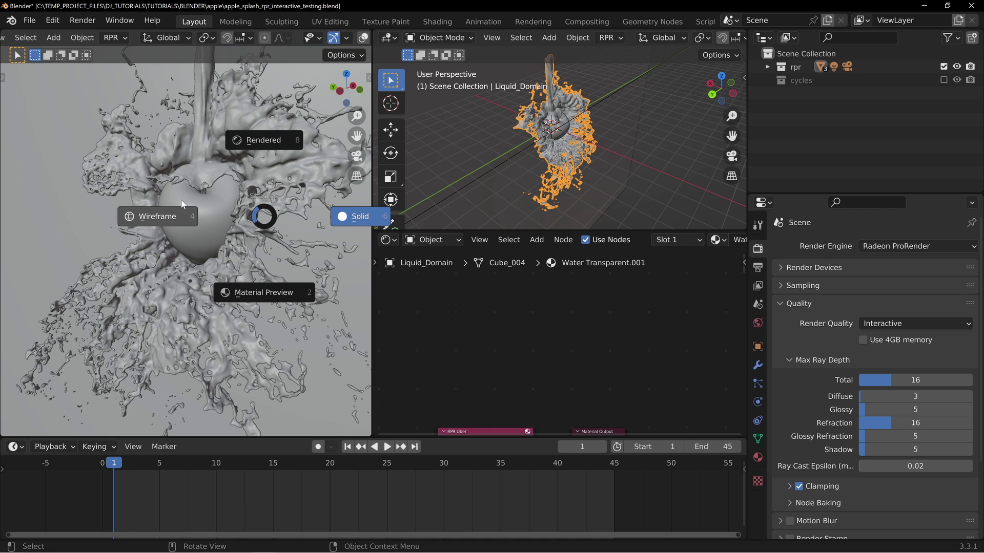
pyautogui.click(243, 161)
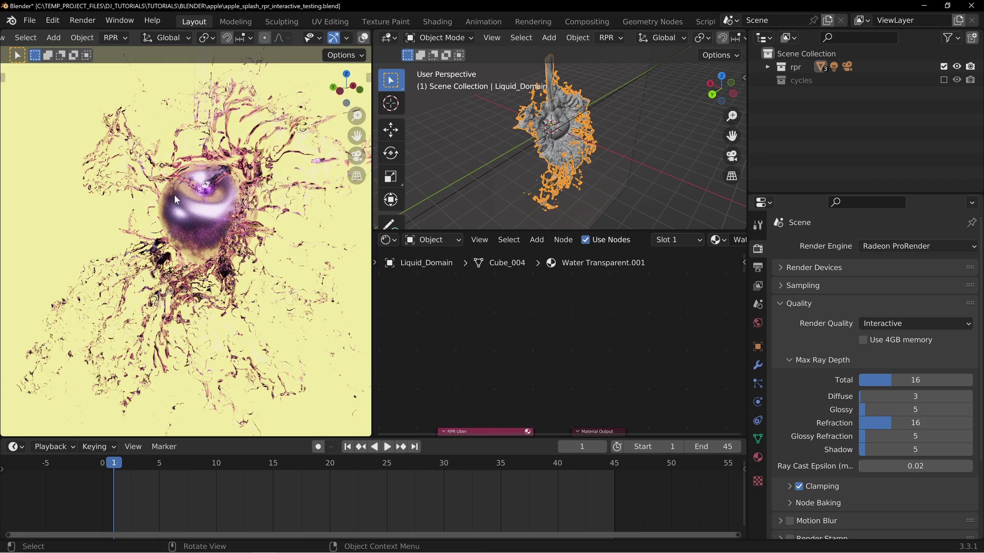
pyautogui.moveTo(174, 195); pyautogui.dragTo(183, 261, button='middle')
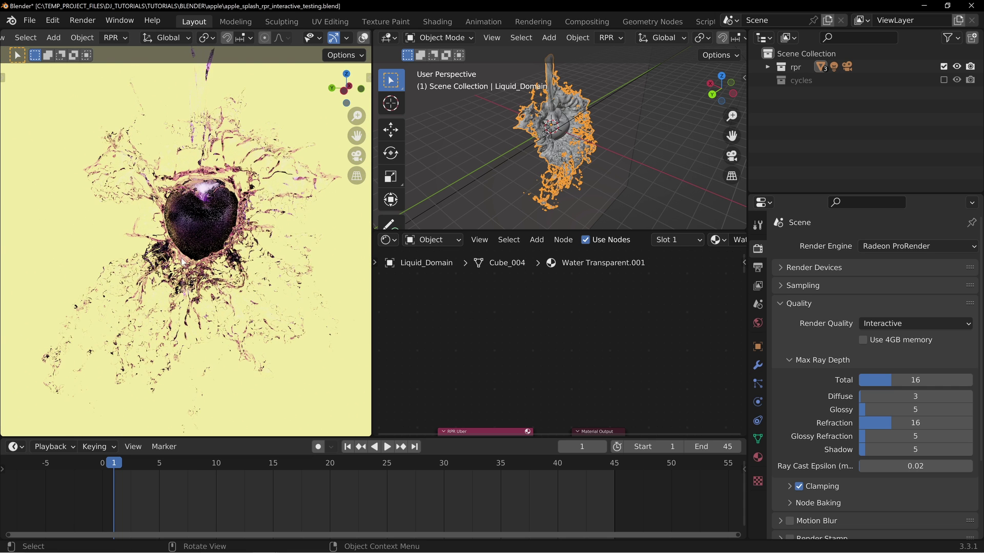
pyautogui.scroll(-4, 190, 235)
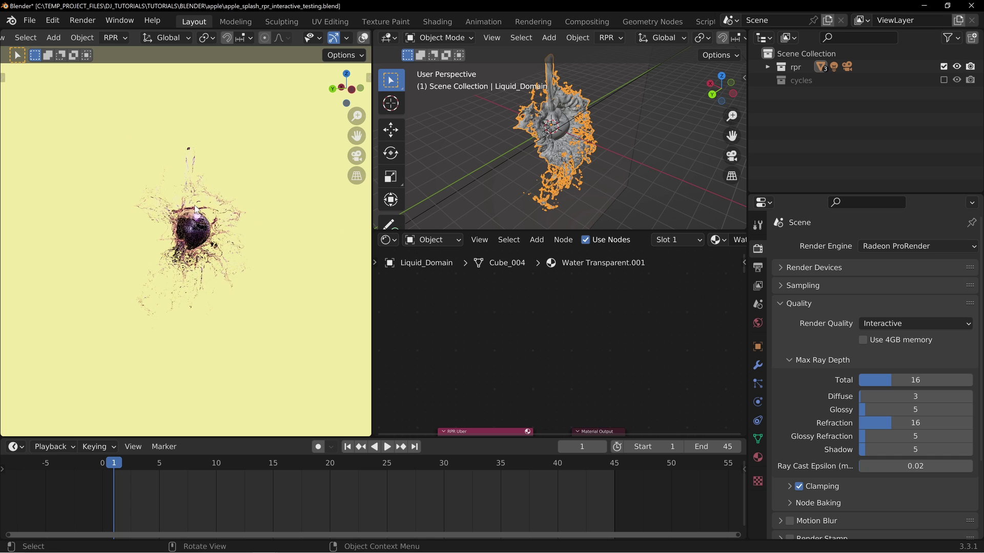
# Look through the scene camera (Numpad 0), render it with ProRender, then return to Solid
pyautogui.press('z')
pyautogui.click(278, 211)
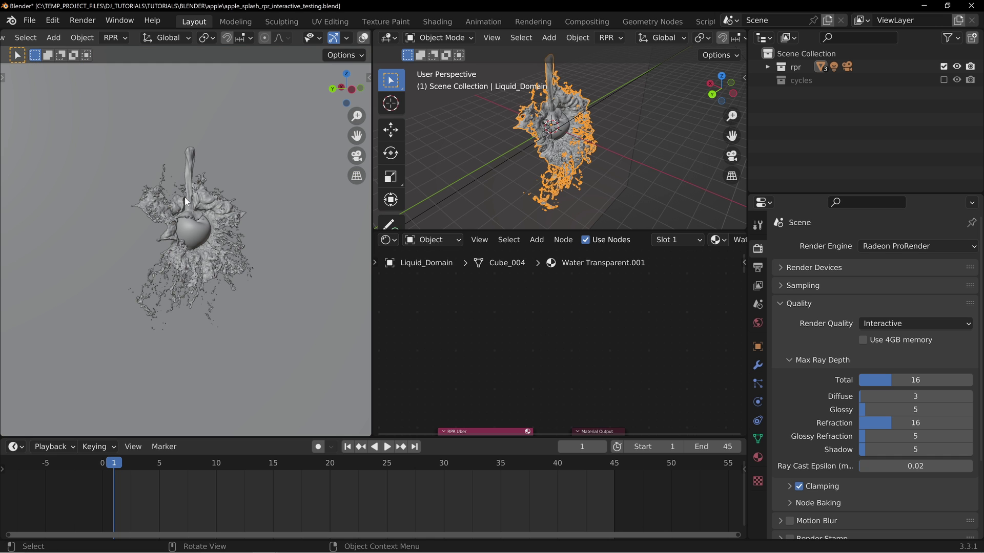
pyautogui.press('KP_0')
pyautogui.press('z')
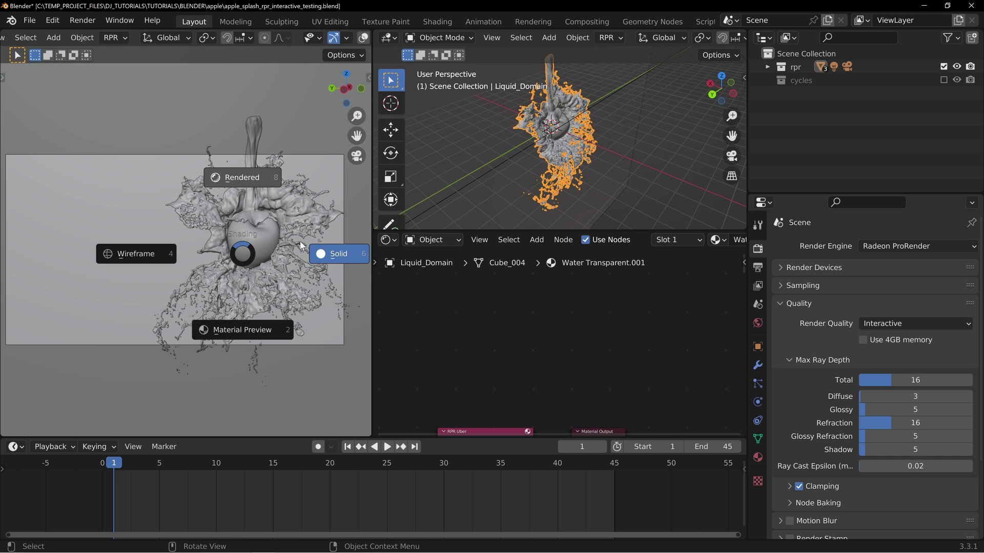
pyautogui.press('8')
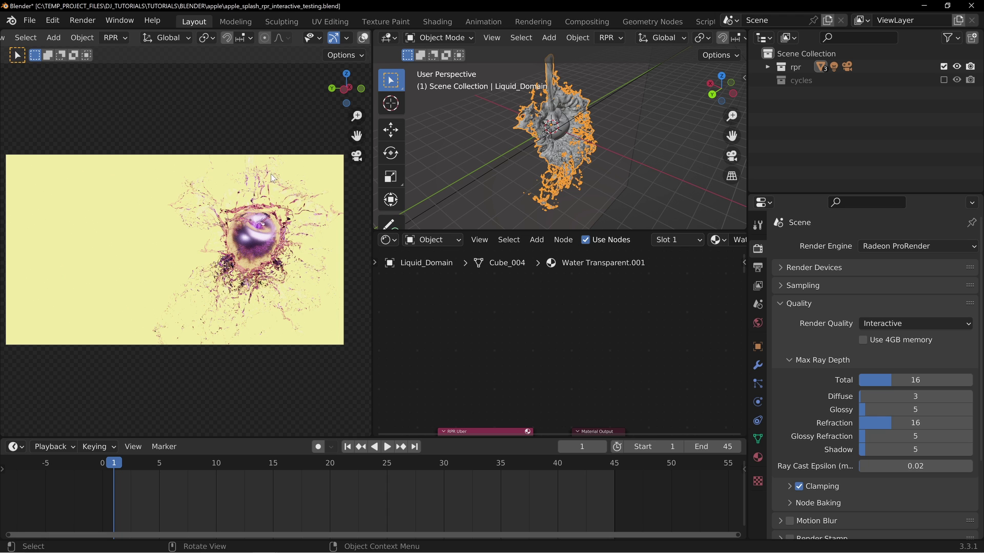
pyautogui.press('z')
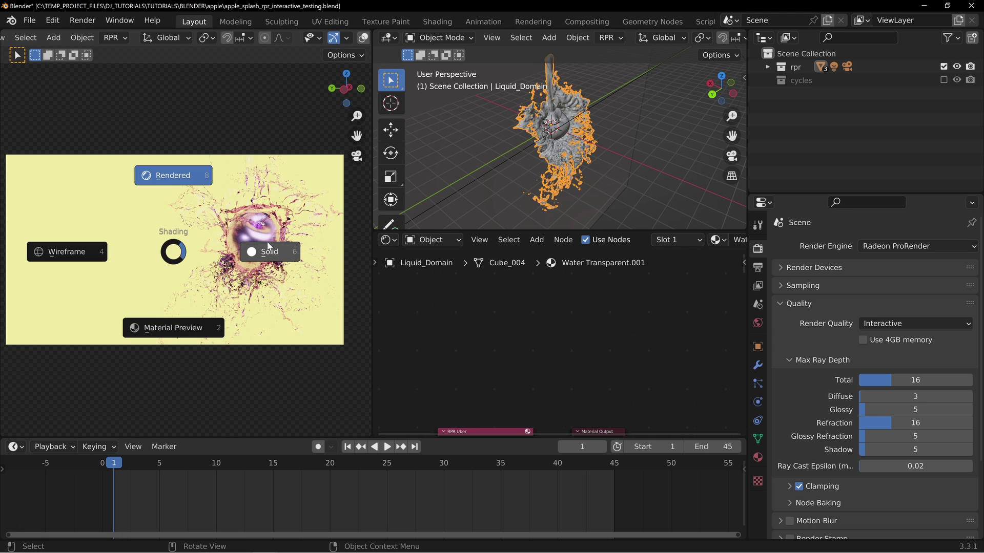
pyautogui.click(263, 246)
# Exclude the rpr collection, enable cycles, set the engine to Cycles and render the camera view
pyautogui.click(944, 67)
pyautogui.click(944, 80)
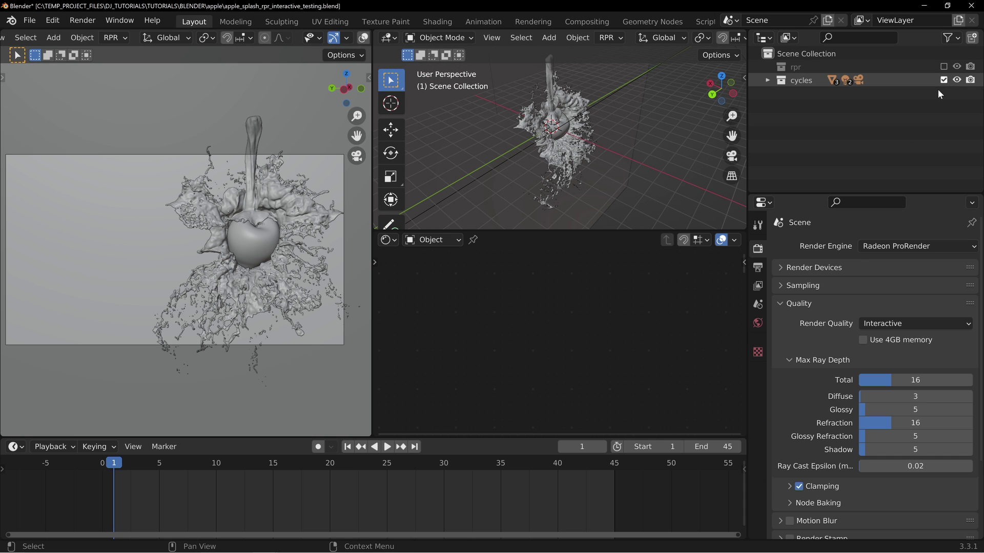
pyautogui.click(899, 246)
pyautogui.click(881, 291)
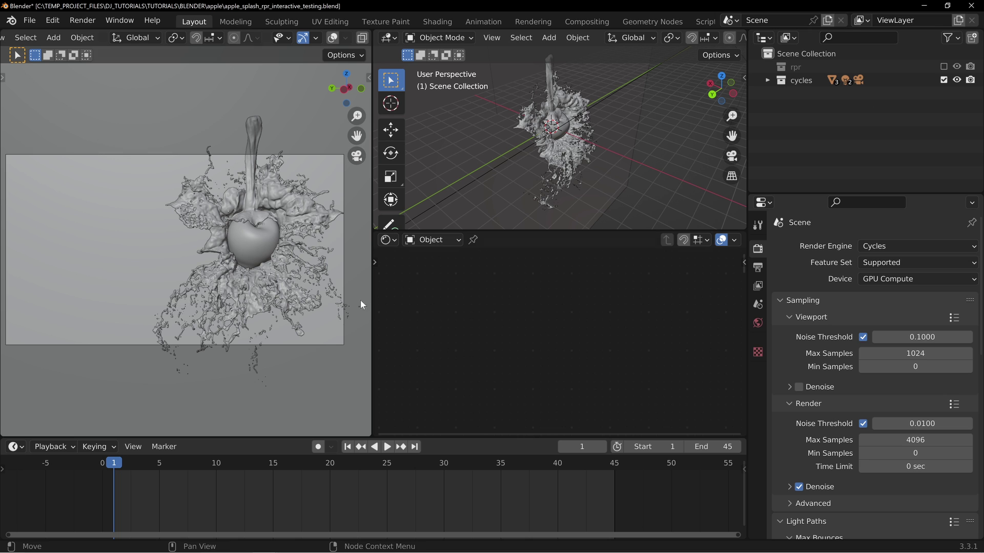
pyautogui.press('z')
pyautogui.click(261, 189)
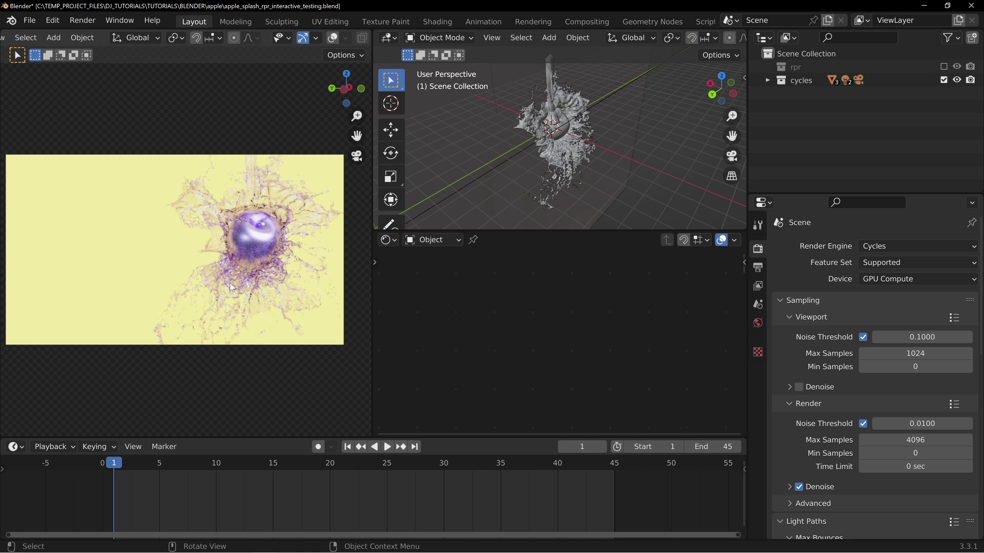
pyautogui.scroll(1, 217, 258)
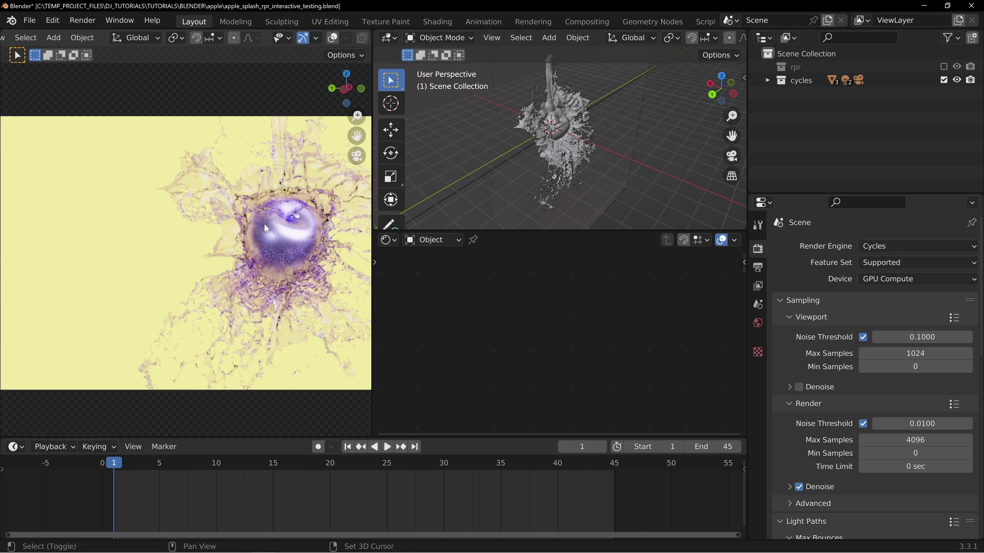
# Pan and zoom to inspect the Cycles render of the apple splash, then reframe the camera view
pyautogui.keyDown('shift'); pyautogui.moveTo(266, 228); pyautogui.dragTo(198, 234, button='middle'); pyautogui.keyUp('shift')
pyautogui.scroll(2, 199, 234)
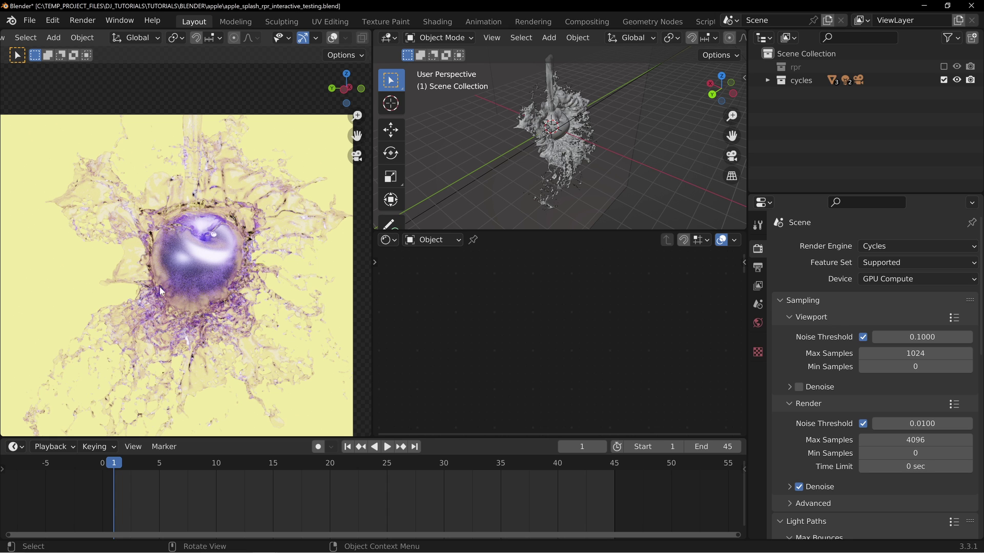
pyautogui.keyDown('shift'); pyautogui.moveTo(143, 254); pyautogui.dragTo(179, 220, button='middle'); pyautogui.keyUp('shift')
pyautogui.scroll(-3, 209, 242)
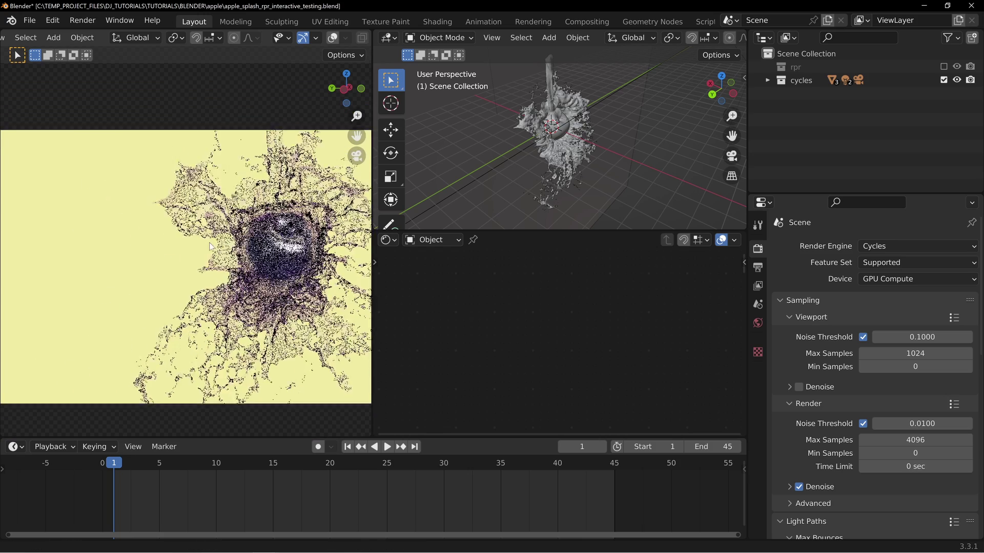
pyautogui.scroll(2, 288, 242)
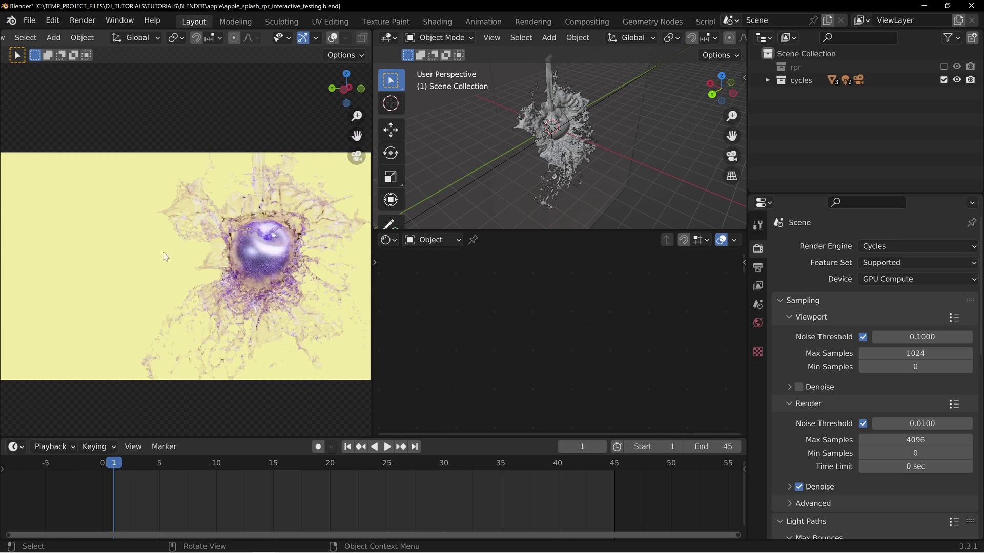
pyautogui.press('z')
pyautogui.click(197, 173)
pyautogui.keyDown('shift'); pyautogui.moveTo(189, 201); pyautogui.dragTo(152, 194, button='middle'); pyautogui.keyUp('shift')
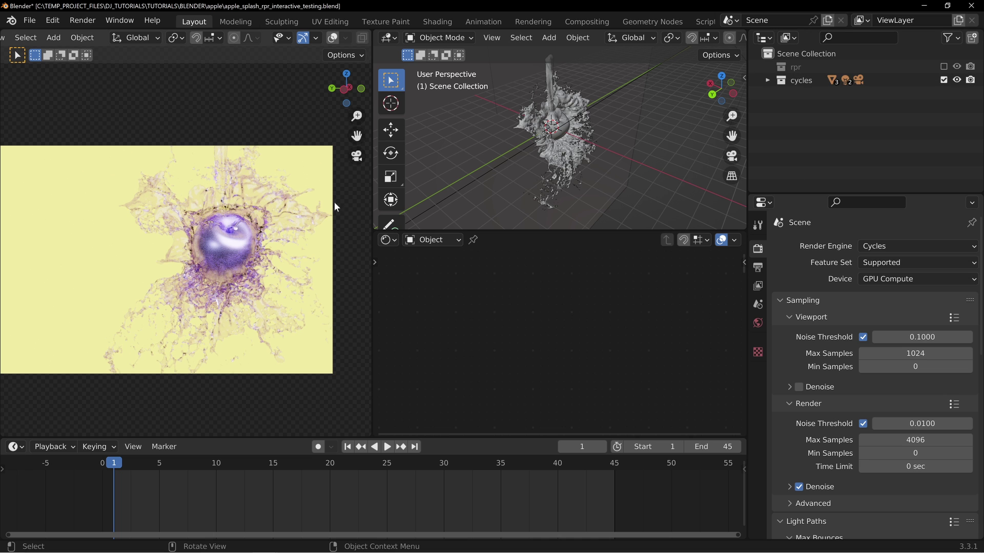
# Hide the cycles collection and re-enable rpr, previewing it rendered before returning to Solid
pyautogui.press('z')
pyautogui.click(241, 267)
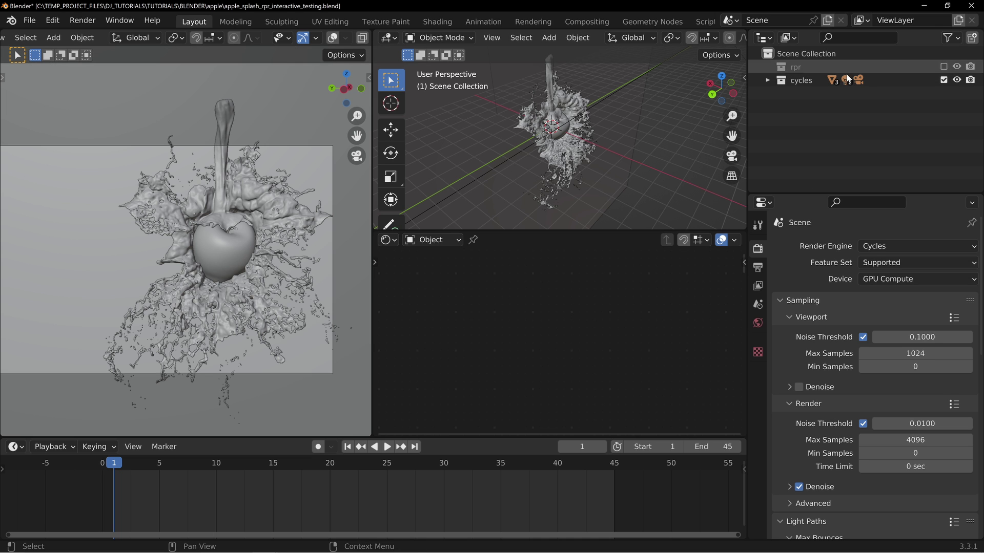
pyautogui.click(943, 80)
pyautogui.click(944, 66)
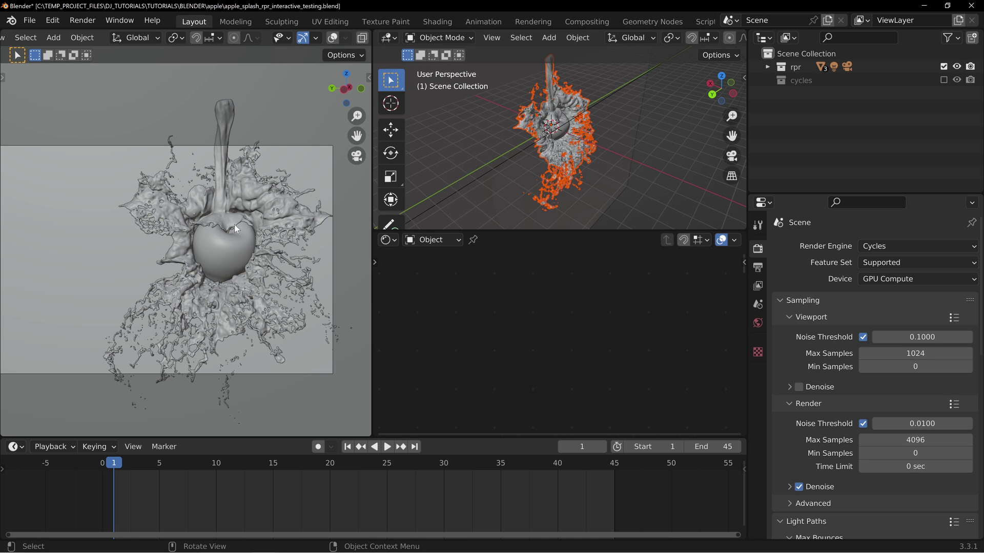
pyautogui.press('z')
pyautogui.click(219, 150)
pyautogui.click(189, 246)
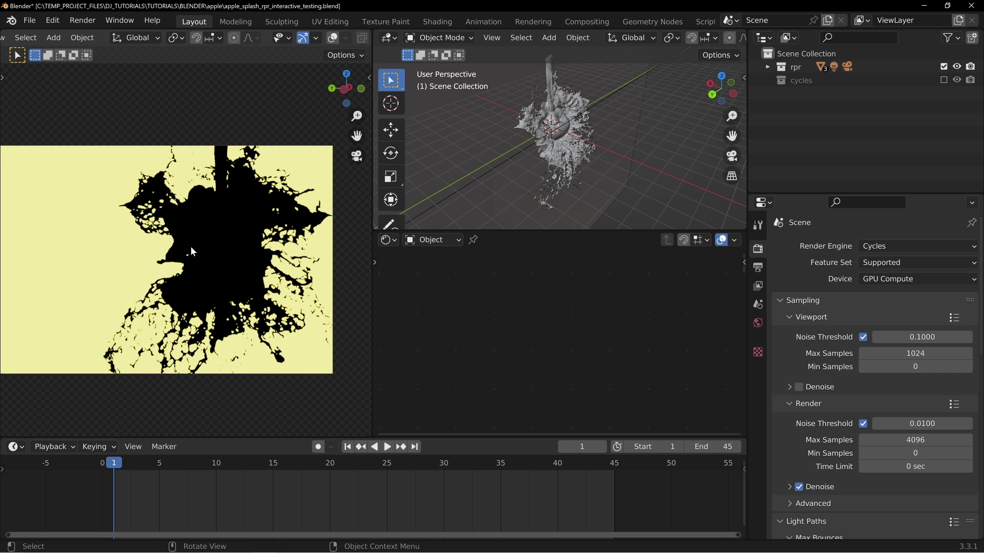
pyautogui.press('z')
pyautogui.click(284, 255)
# Set the render engine to Radeon ProRender and toggle the view between Rendered and Solid
pyautogui.click(899, 246)
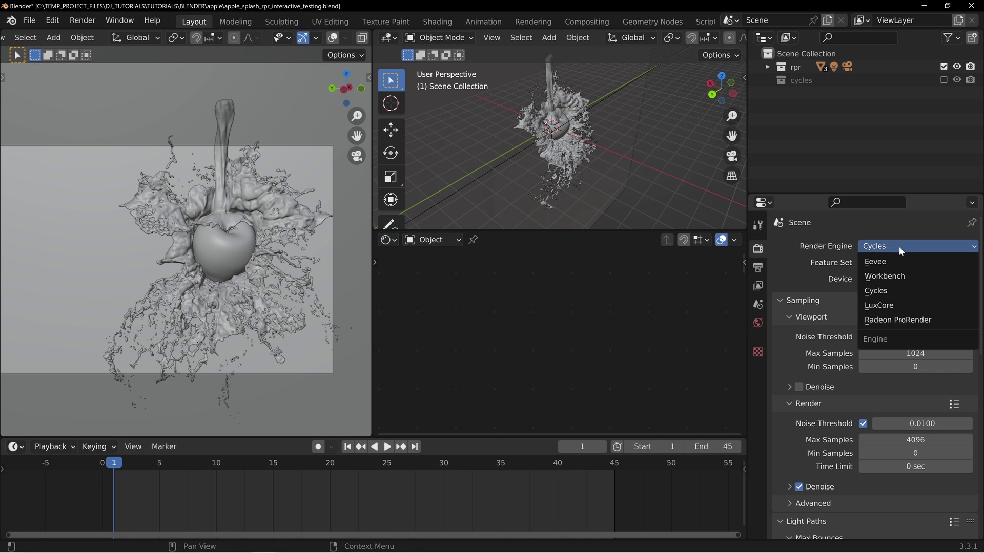
pyautogui.click(891, 321)
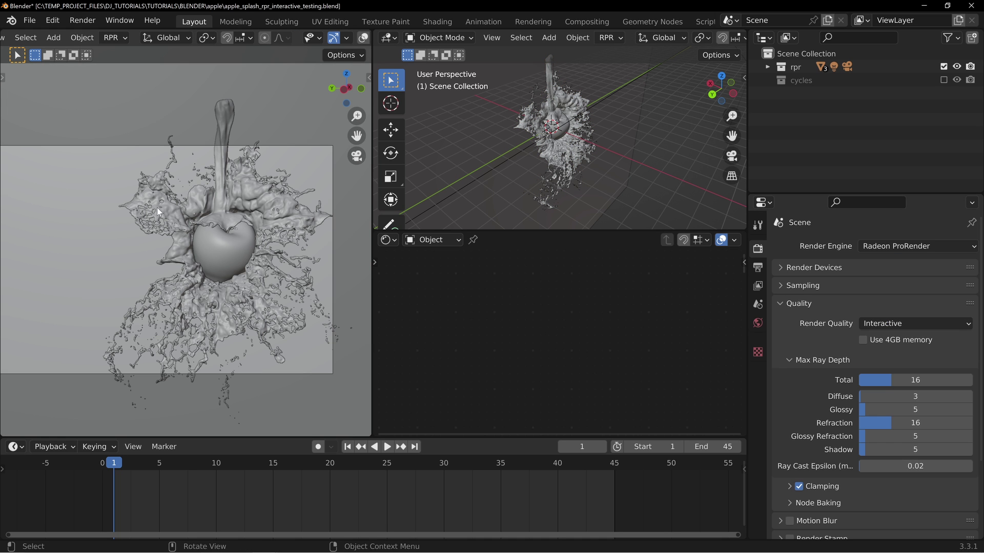
pyautogui.press('z')
pyautogui.press('8')
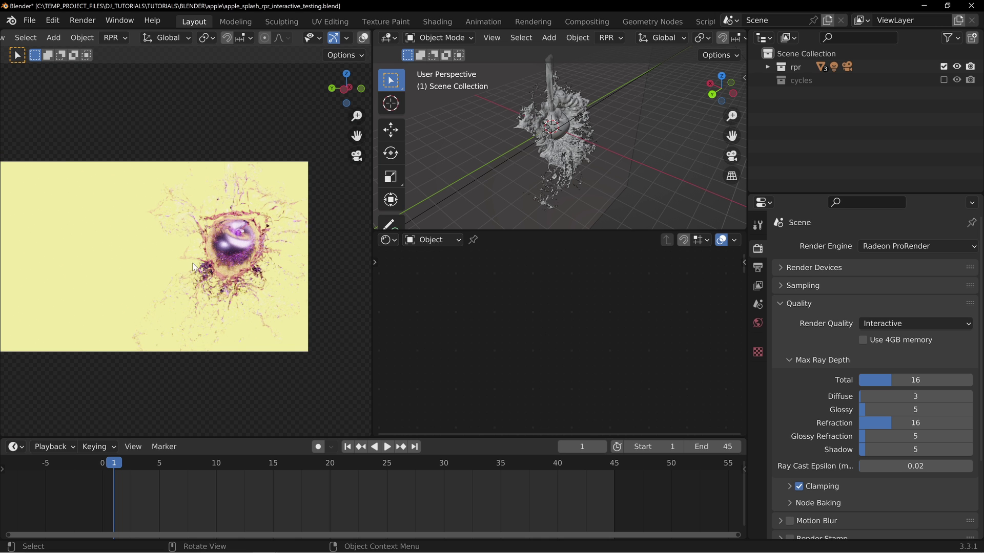
pyautogui.press('z')
pyautogui.click(290, 252)
pyautogui.press('z')
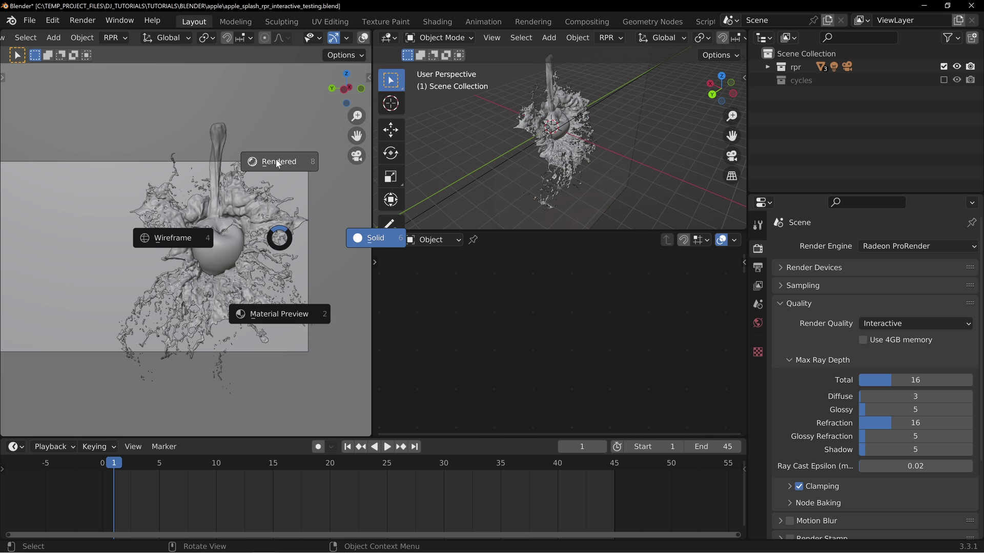
pyautogui.click(278, 163)
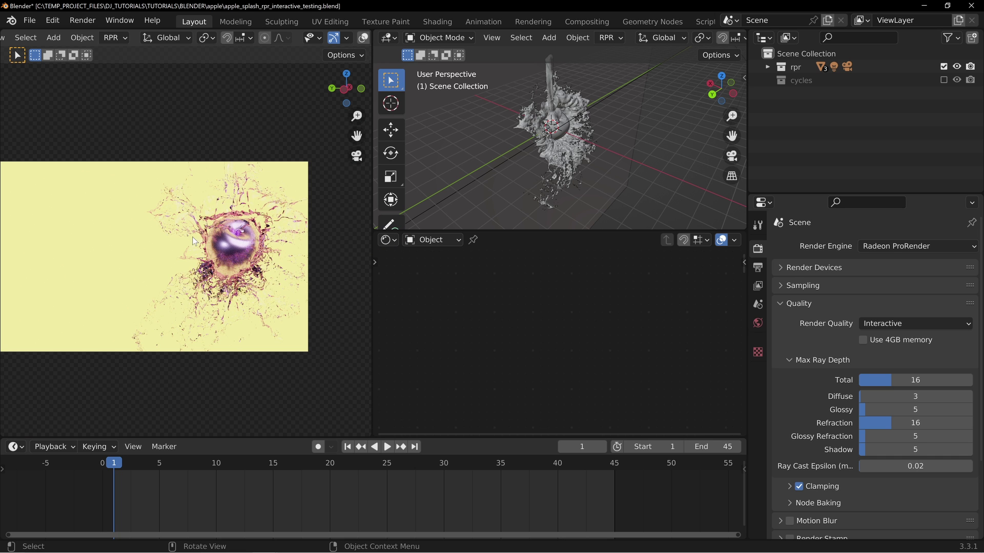
pyautogui.press('z')
pyautogui.click(280, 233)
# Orbit to a front view of the apple splash and render it interactively with ProRender
pyautogui.moveTo(152, 243); pyautogui.dragTo(243, 256, button='middle')
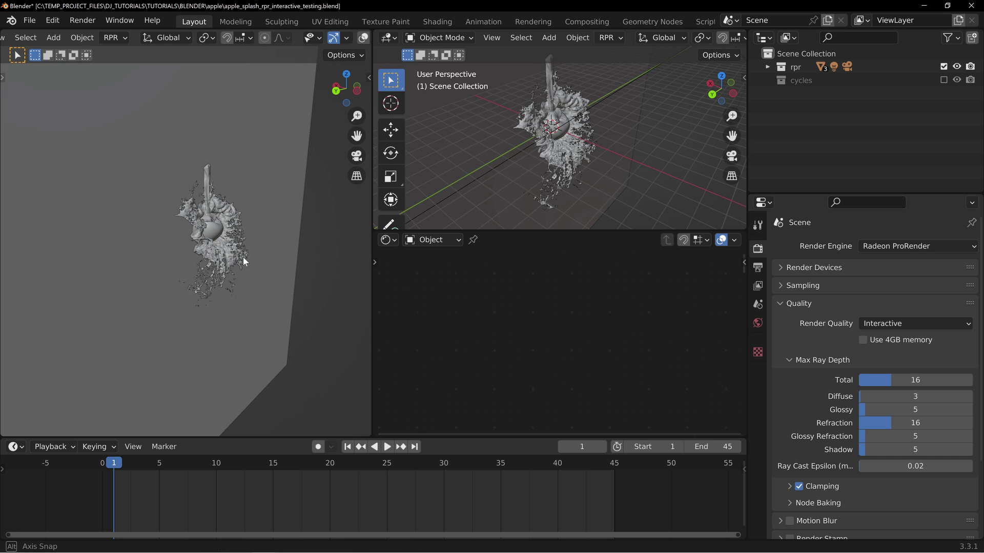
pyautogui.scroll(8, 243, 256)
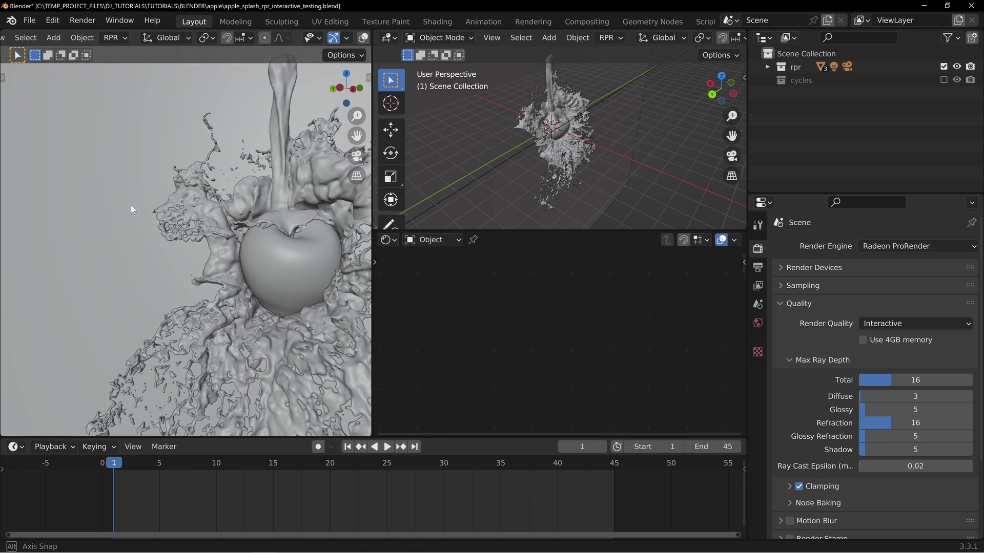
pyautogui.moveTo(131, 209)
pyautogui.mouseDown(button='middle')
pyautogui.moveTo(189, 222)
pyautogui.moveTo(168, 304)
pyautogui.moveTo(106, 183)
pyautogui.moveTo(176, 176)
pyautogui.moveTo(149, 213)
pyautogui.moveTo(222, 269)
pyautogui.moveTo(171, 265)
pyautogui.moveTo(210, 256)
pyautogui.moveTo(182, 258)
pyautogui.mouseUp(button='middle')
pyautogui.press('z')
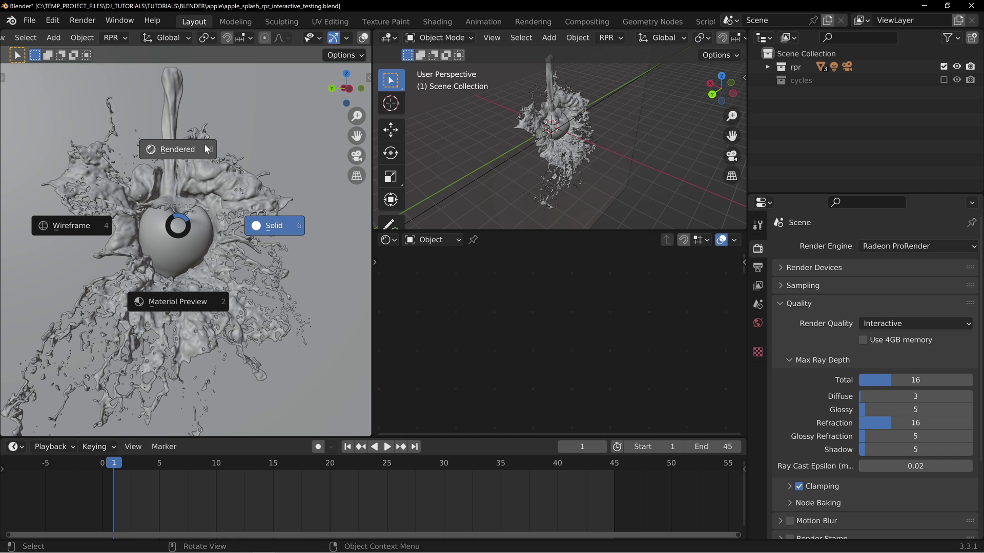
pyautogui.click(177, 149)
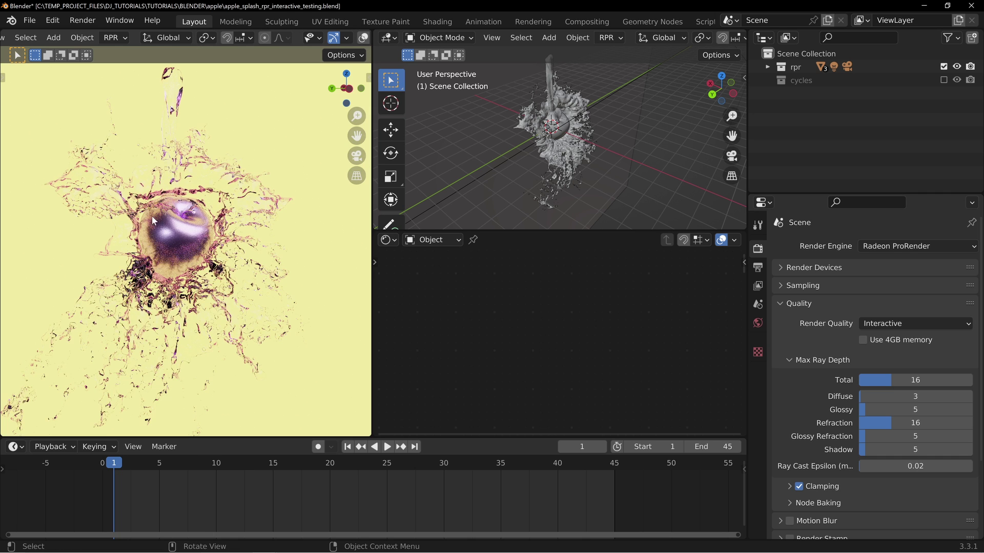
# Select the Liquid_Domain splash and frame its Water Transparent.001 RPR Uber reflection and refraction settings
pyautogui.click(173, 242)
pyautogui.click(227, 179)
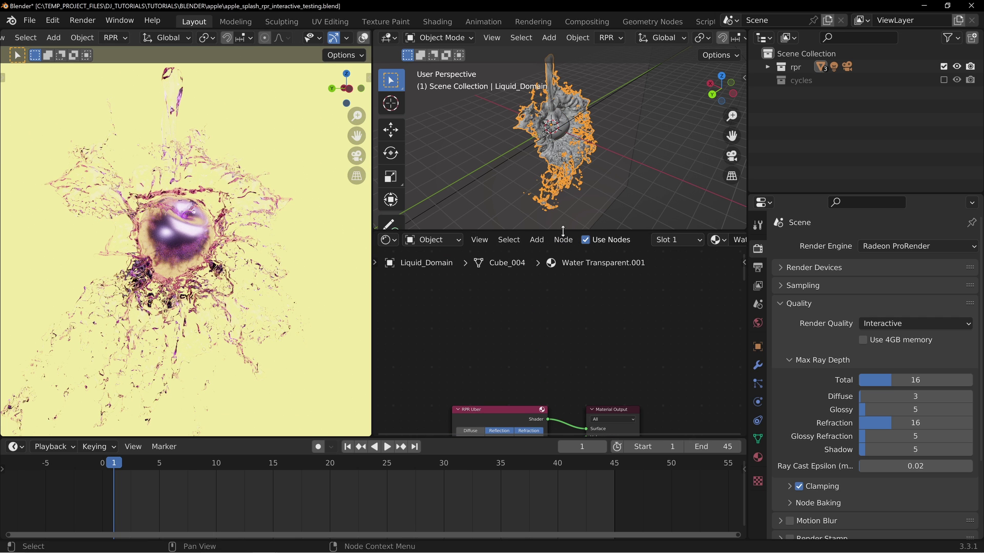
pyautogui.moveTo(562, 231); pyautogui.dragTo(562, 103)
pyautogui.press('Home')
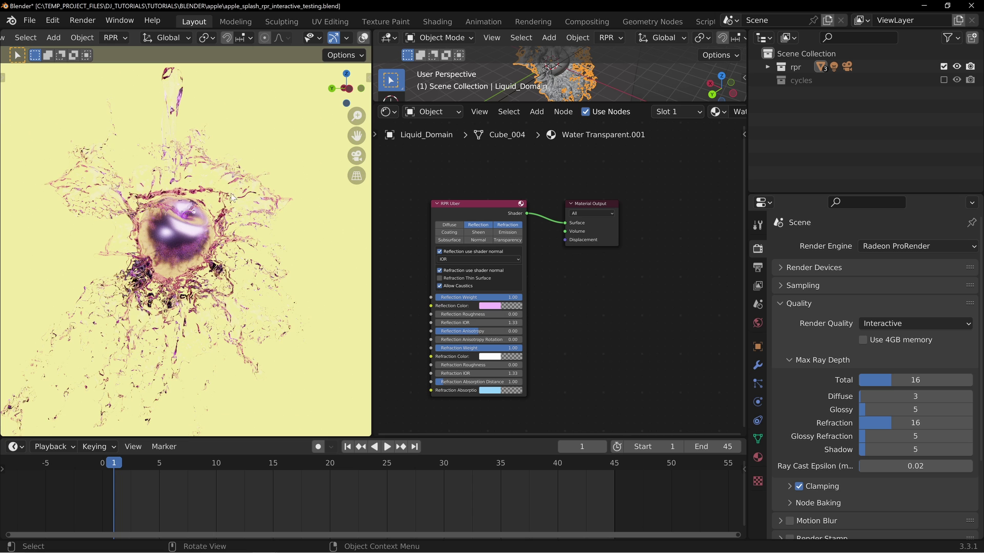
pyautogui.moveTo(550, 336); pyautogui.dragTo(640, 280, button='middle')
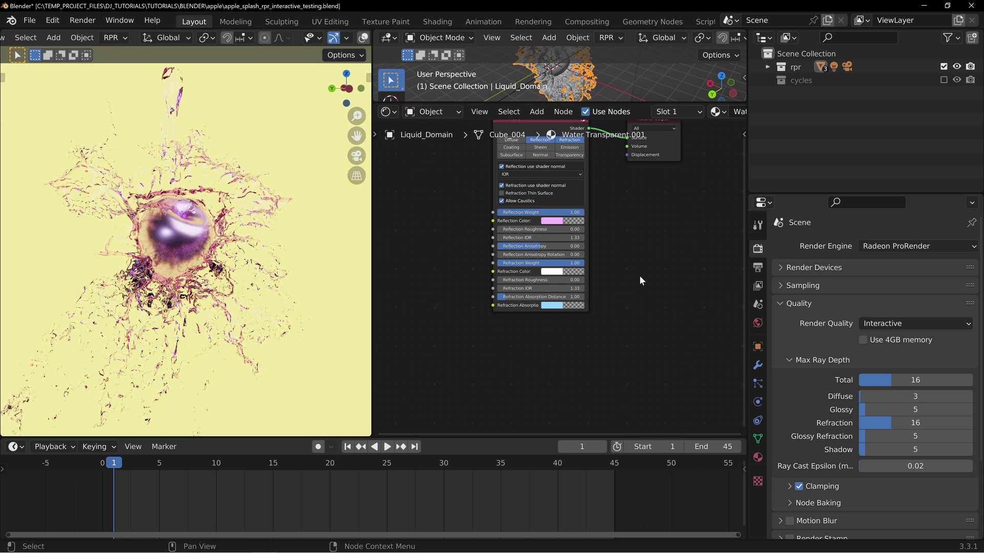
pyautogui.scroll(2, 641, 280)
pyautogui.moveTo(674, 227); pyautogui.dragTo(662, 239, button='middle')
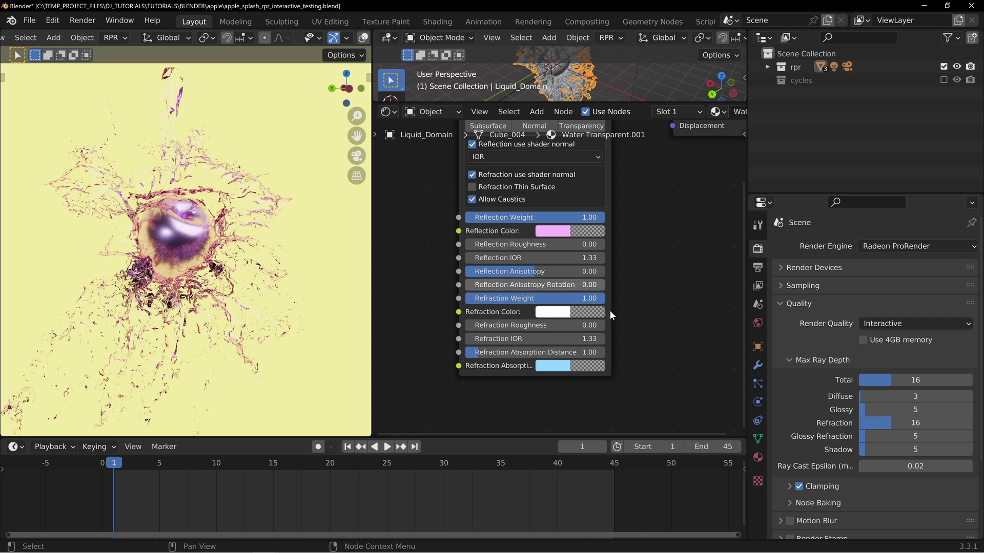
# Make the refraction absorption colour red-orange with an absorption distance of 0.1
pyautogui.click(553, 366)
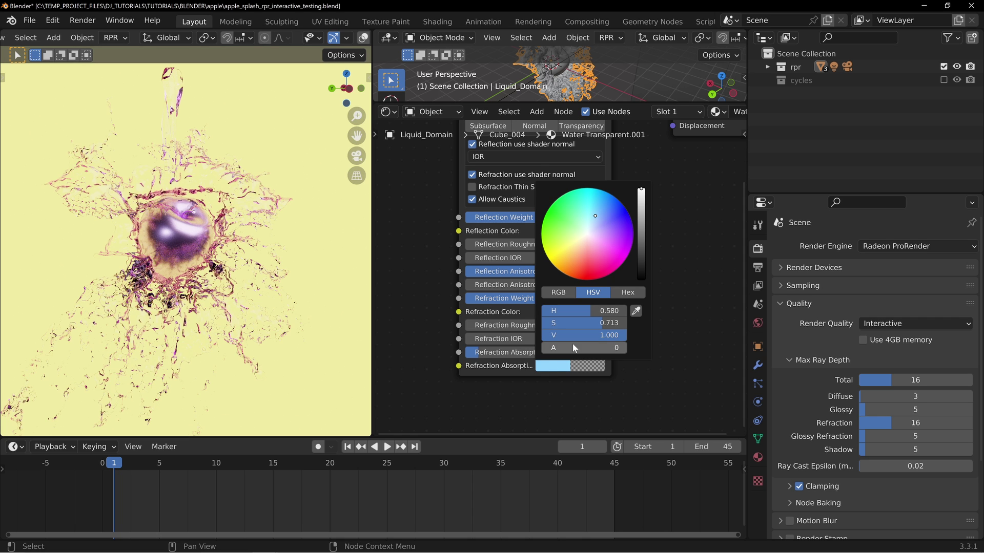
pyautogui.click(575, 267)
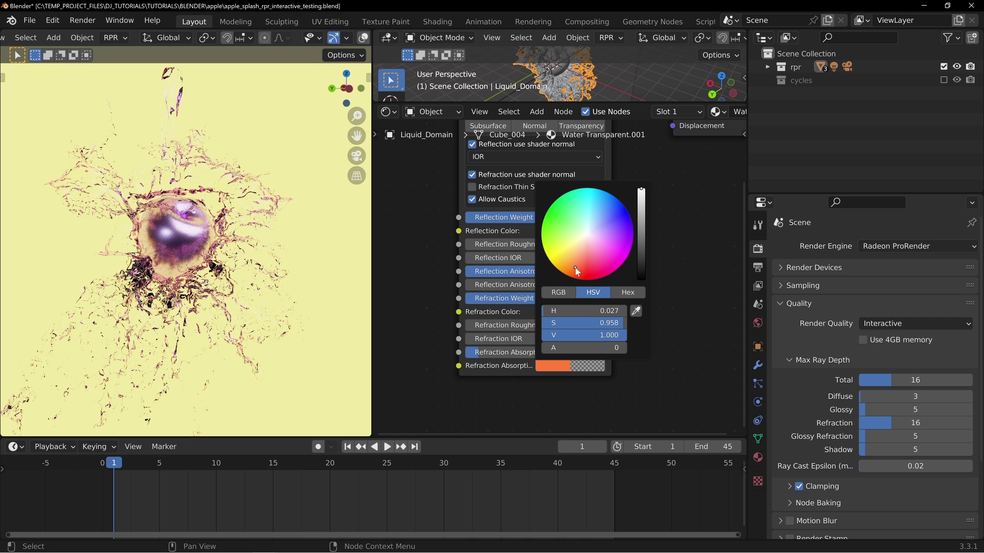
pyautogui.doubleClick(500, 352)
pyautogui.write('0.1')
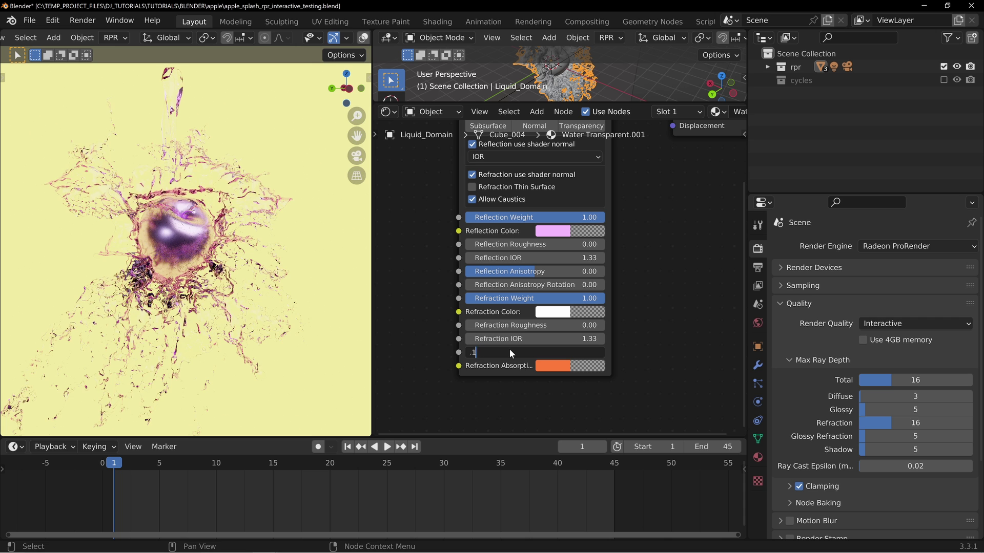
pyautogui.press('Return')
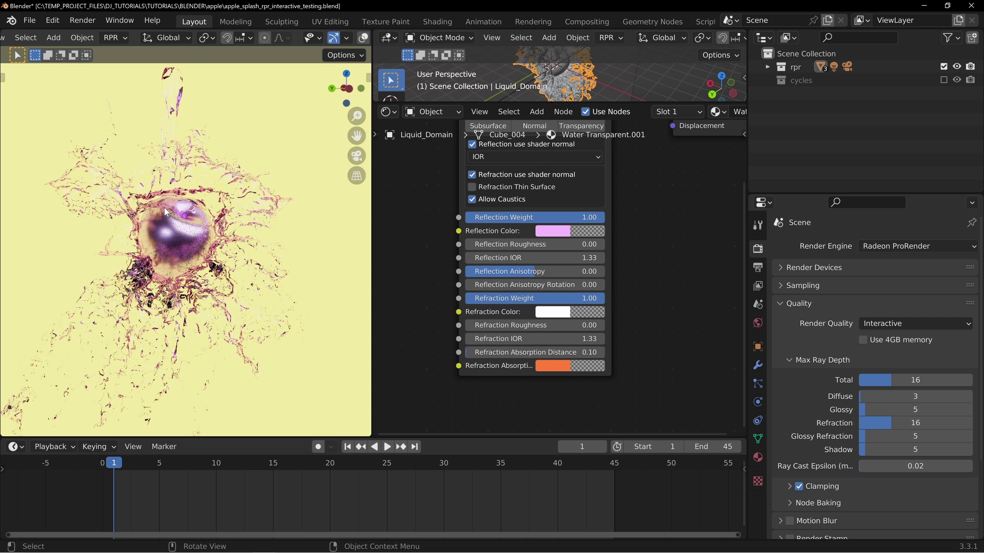
# Try a light blue reflection colour, then undo it to keep the pink
pyautogui.click(562, 237)
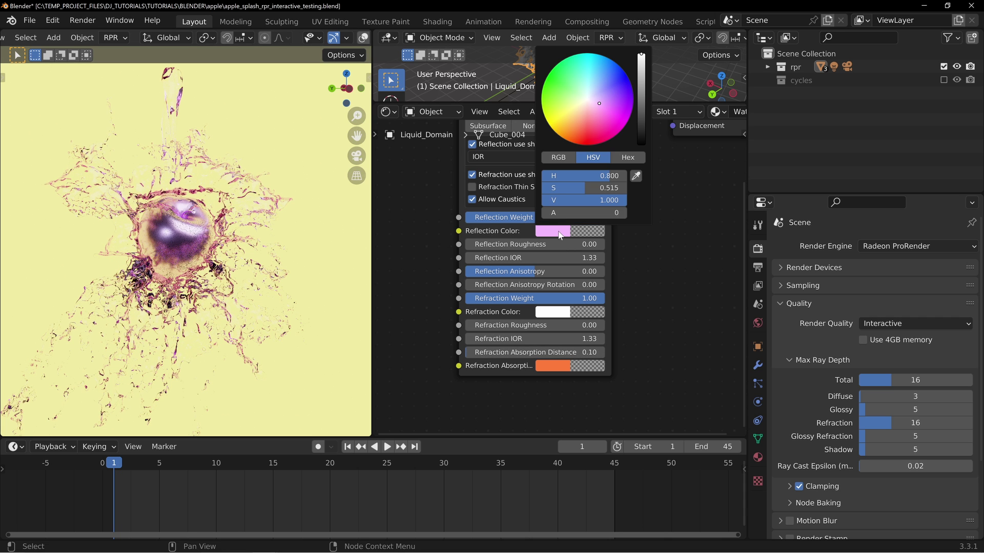
pyautogui.click(606, 82)
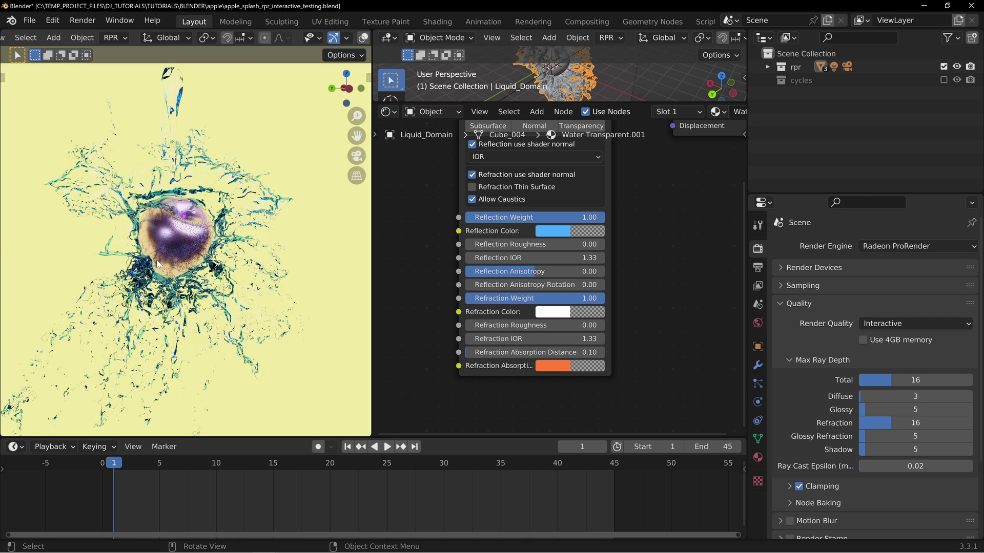
pyautogui.hotkey('ctrl', 'z')
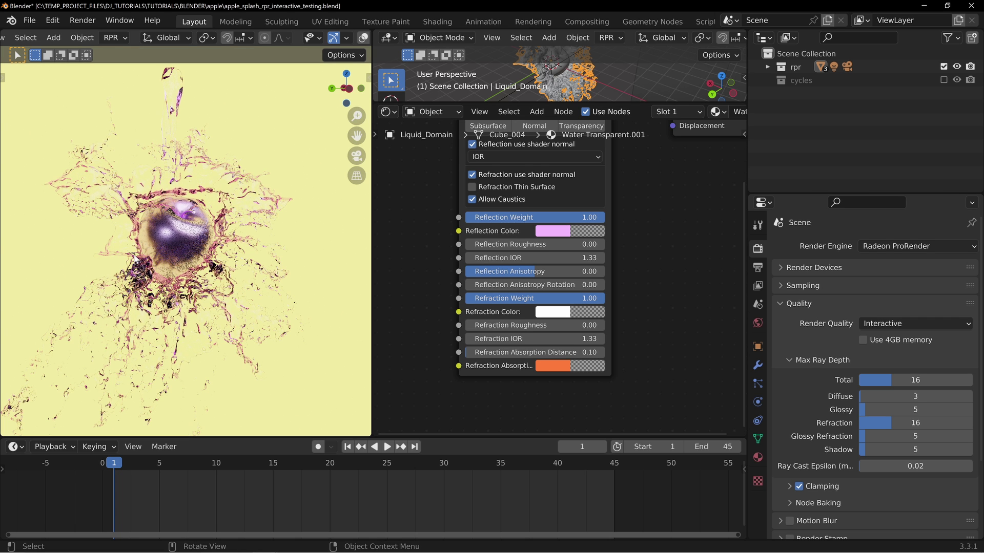
# Frame the whole shader node and output, and set the viewport to Solid shading
pyautogui.moveTo(415, 222); pyautogui.dragTo(406, 268, button='middle')
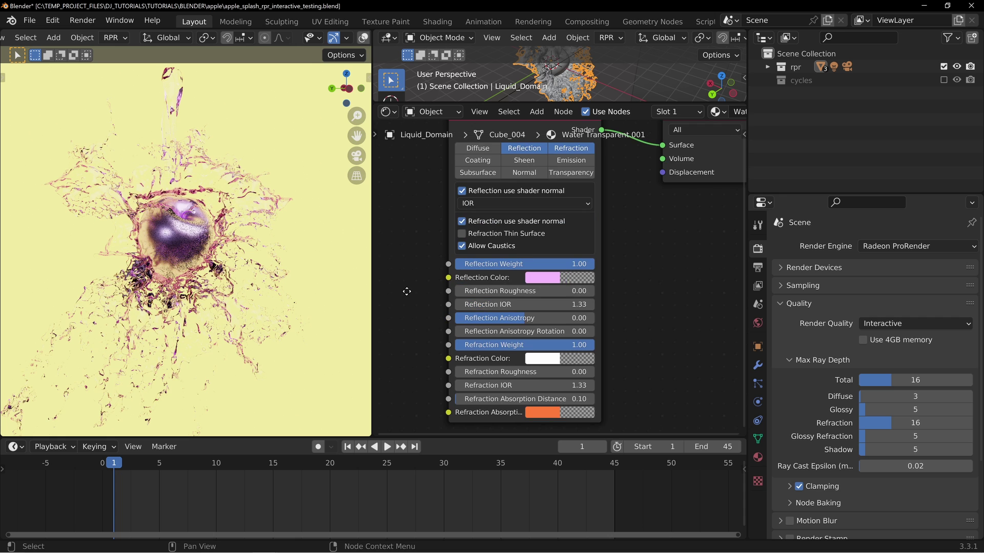
pyautogui.scroll(-1, 608, 252)
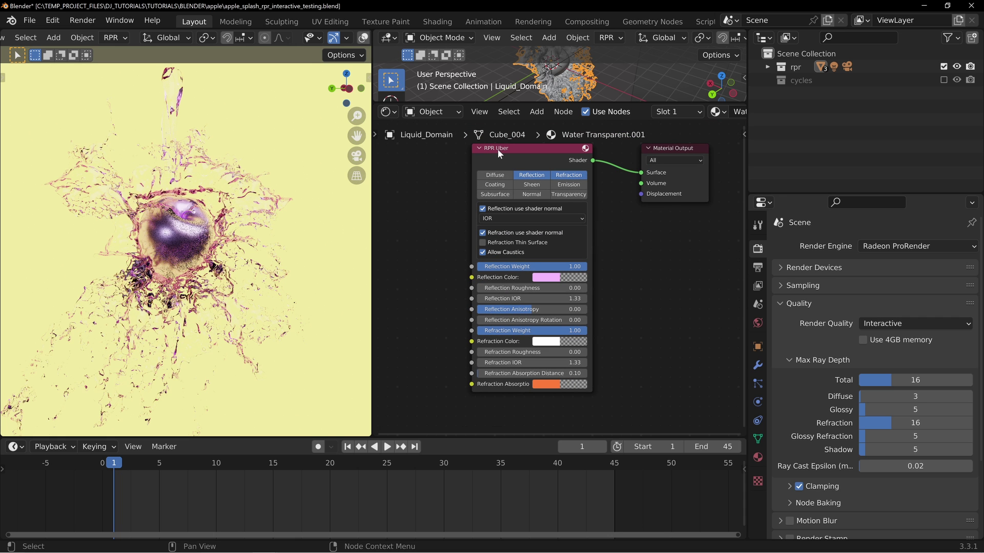
pyautogui.press('z')
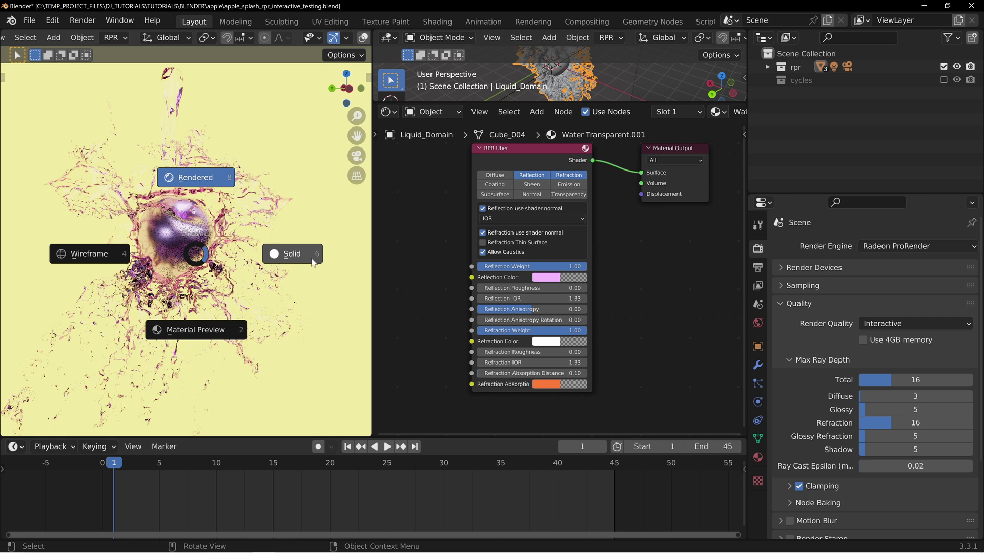
pyautogui.click(194, 176)
# Set Render Quality to Final and return the viewport to Rendered shading
pyautogui.click(871, 323)
pyautogui.click(894, 341)
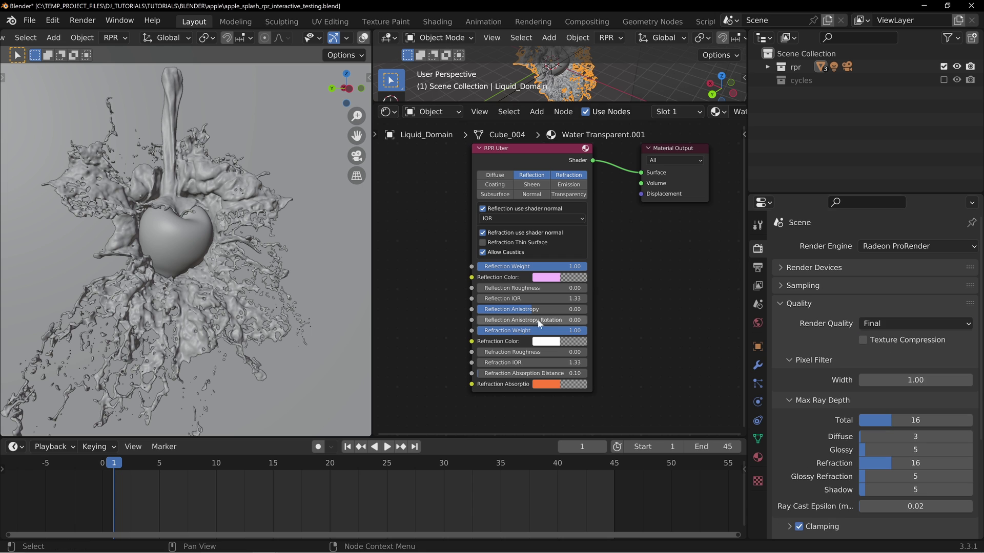
pyautogui.press('z')
pyautogui.click(188, 197)
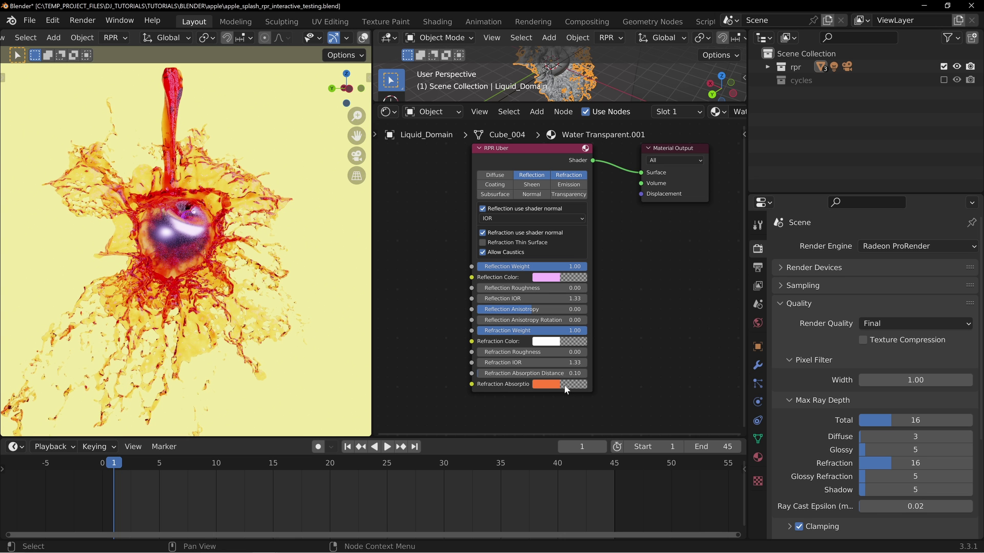
# Raise the refraction absorption distance to 5
pyautogui.click(547, 373)
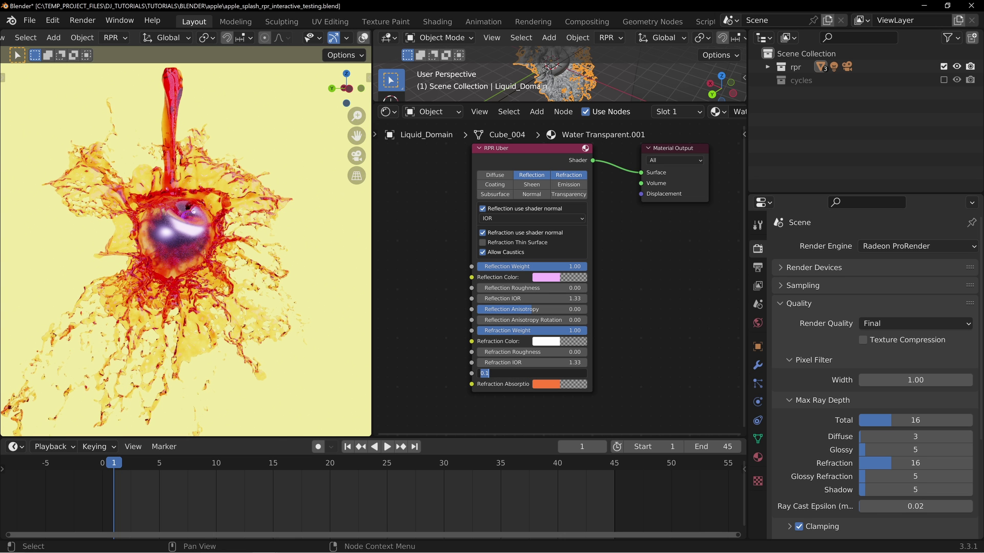
pyautogui.write('5')
pyautogui.press('Return')
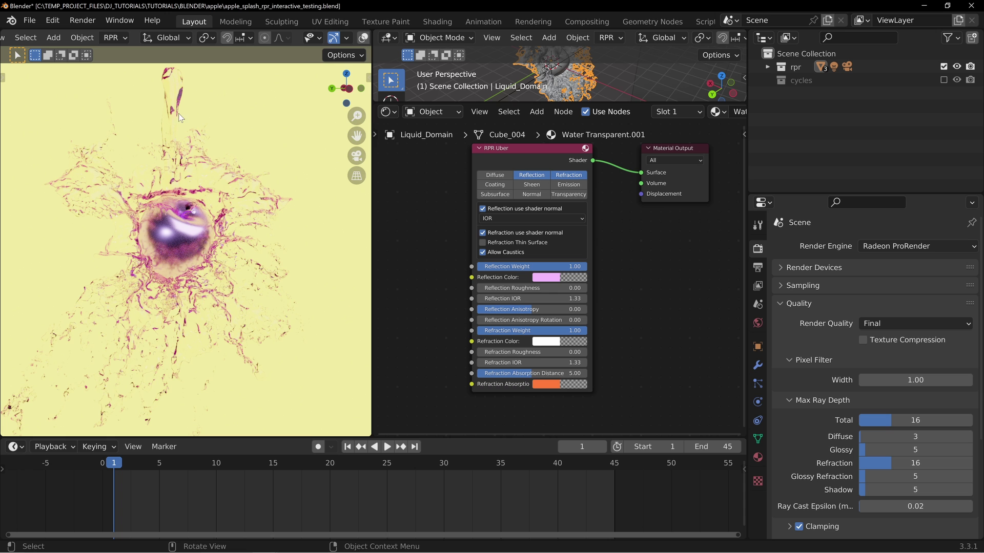
pyautogui.click(569, 385)
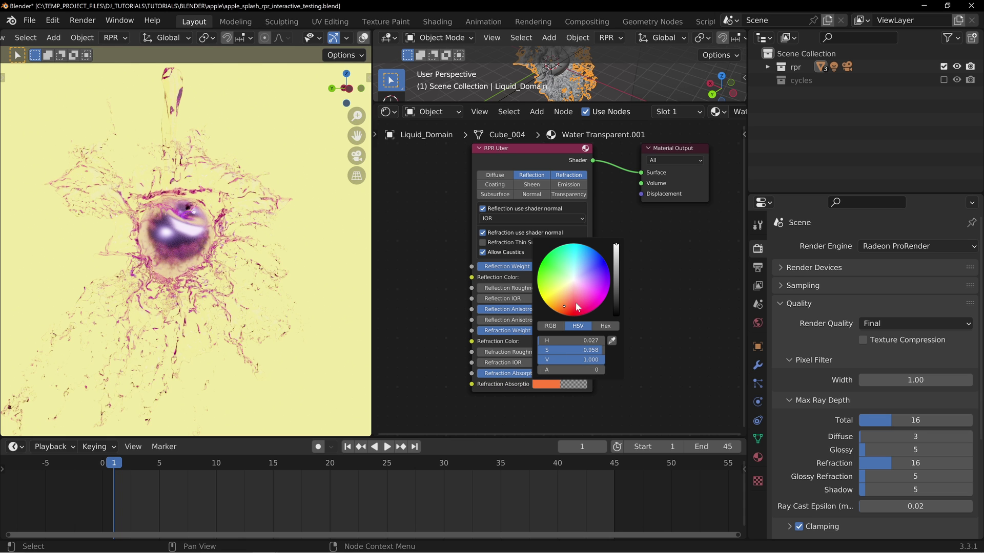
# Make the refraction absorption colour light blue, trying distance 2 before settling on 1
pyautogui.click(581, 255)
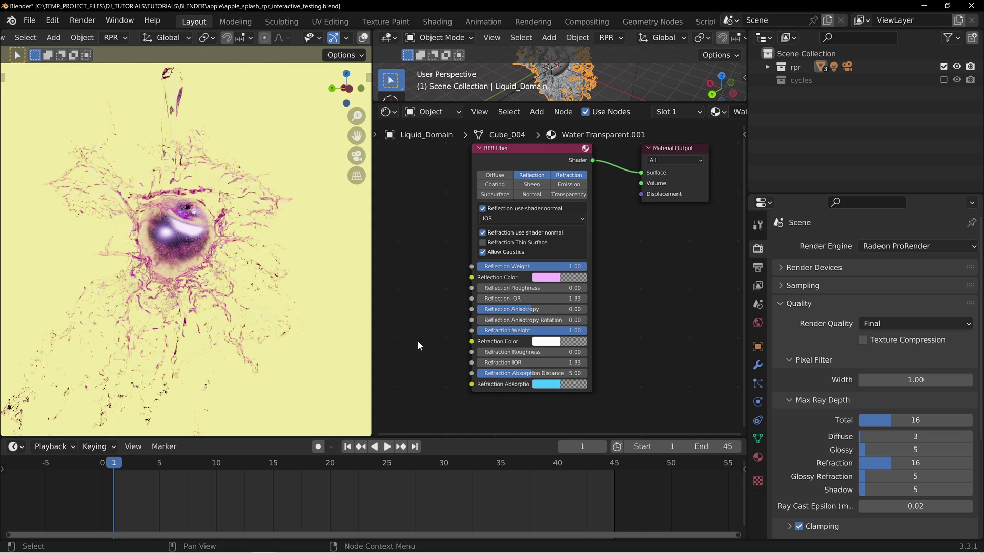
pyautogui.click(507, 373)
pyautogui.write('2')
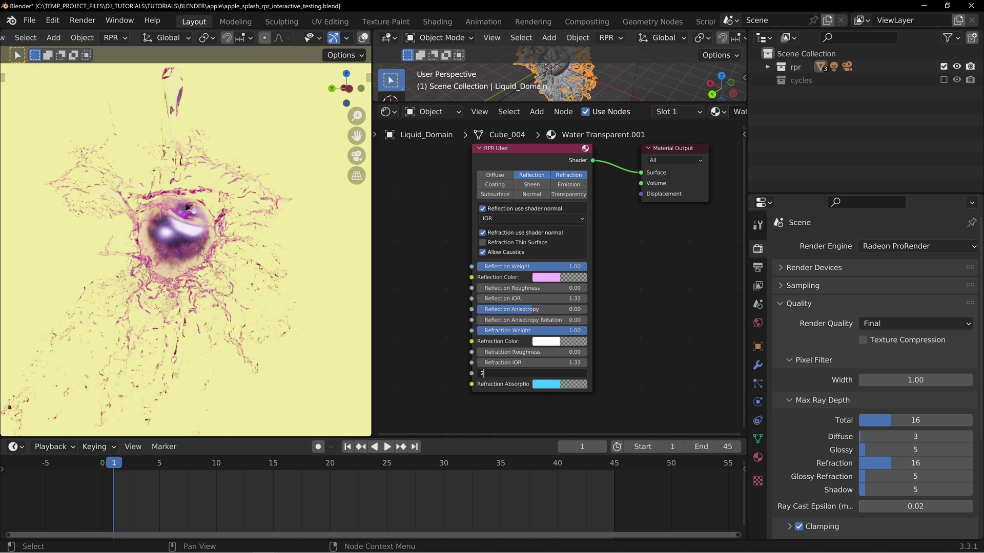
pyautogui.press('Return')
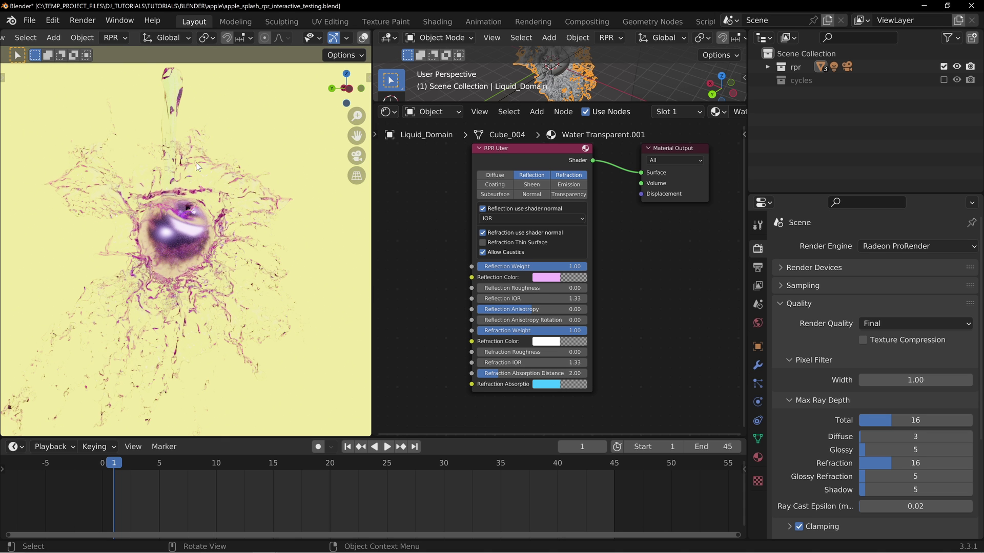
pyautogui.click(547, 379)
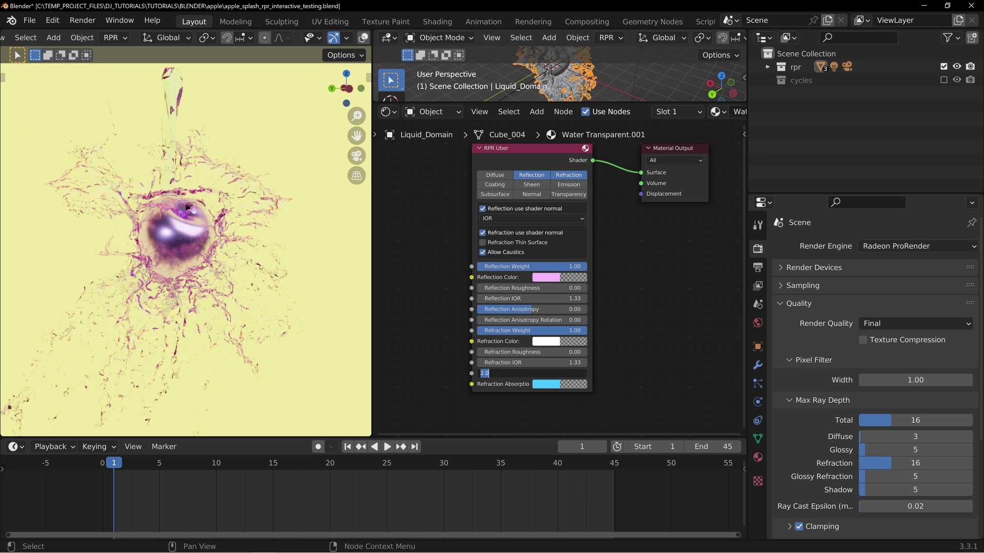
pyautogui.write('1')
pyautogui.press('Return')
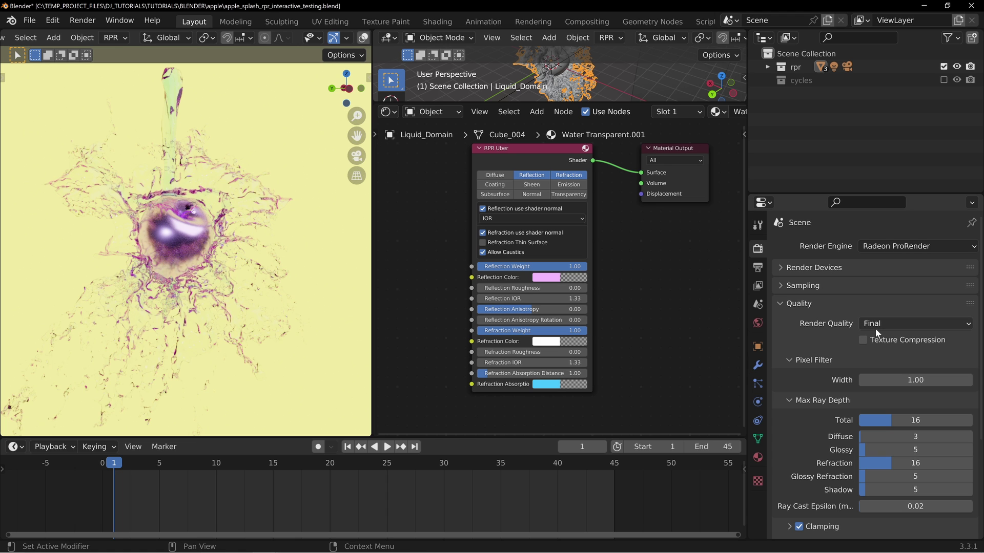
# Switch Render Quality to Interactive, restart the Rendered preview, and orbit around the apple splash
pyautogui.press('z')
pyautogui.click(239, 256)
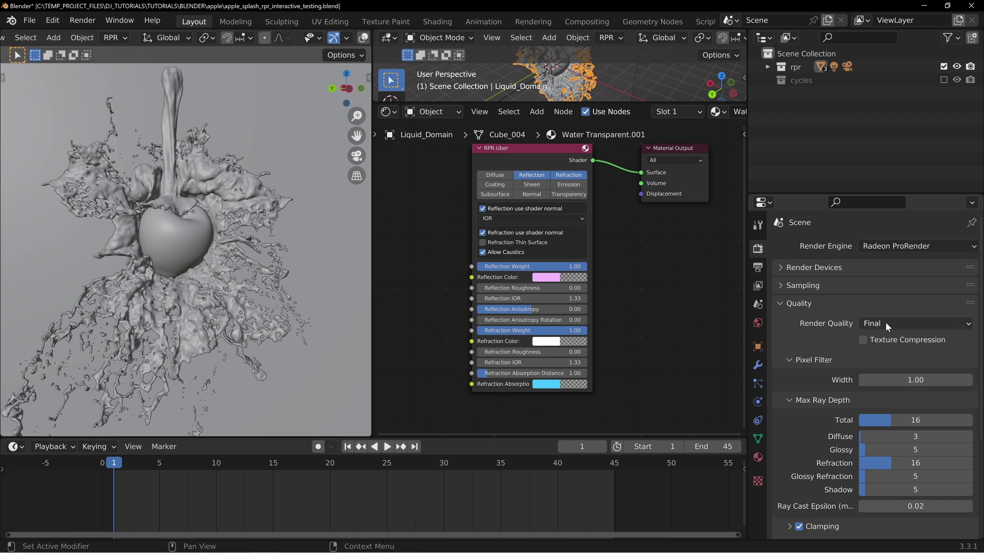
pyautogui.click(887, 325)
pyautogui.click(884, 353)
pyautogui.press('z')
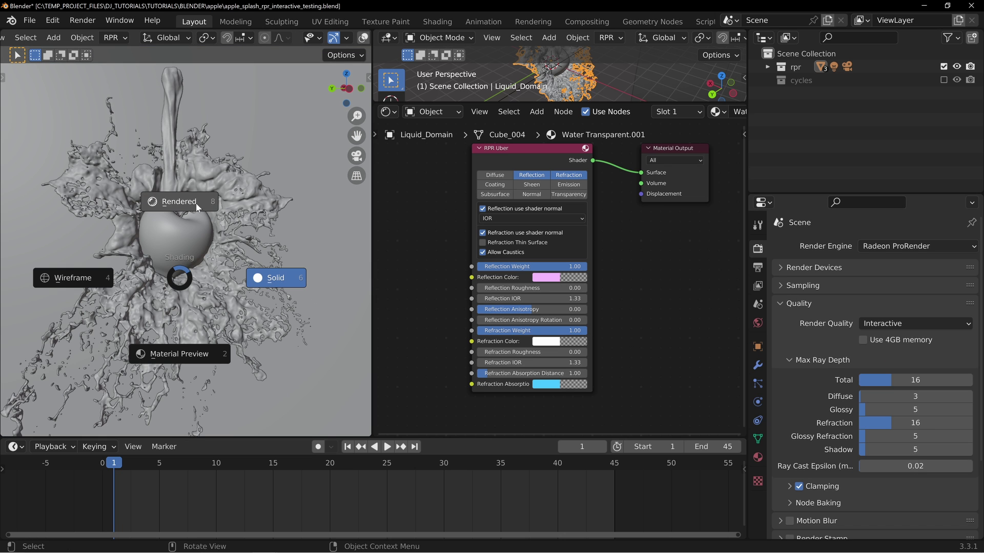
pyautogui.click(198, 206)
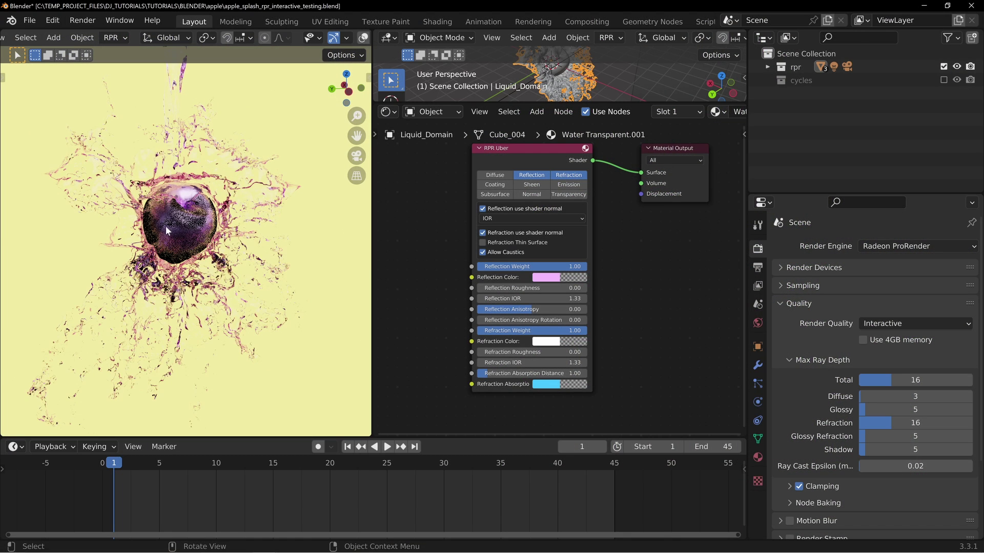
pyautogui.moveTo(165, 226); pyautogui.dragTo(199, 225, button='middle')
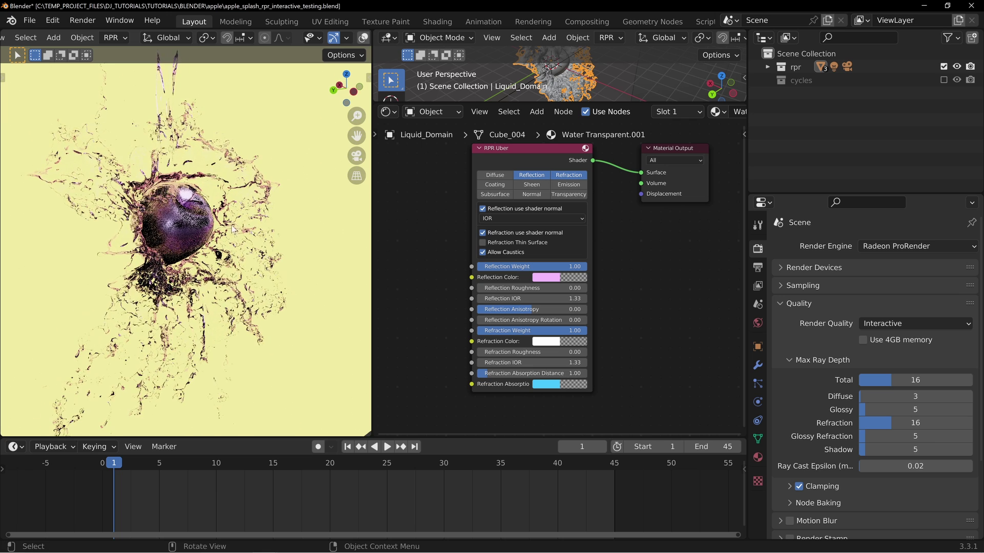
pyautogui.press('z')
pyautogui.click(296, 229)
pyautogui.moveTo(149, 221)
pyautogui.mouseDown(button='middle')
pyautogui.moveTo(220, 249)
pyautogui.moveTo(173, 260)
pyautogui.moveTo(204, 257)
pyautogui.mouseUp(button='middle')
pyautogui.scroll(-4, 217, 272)
pyautogui.scroll(5, 247, 285)
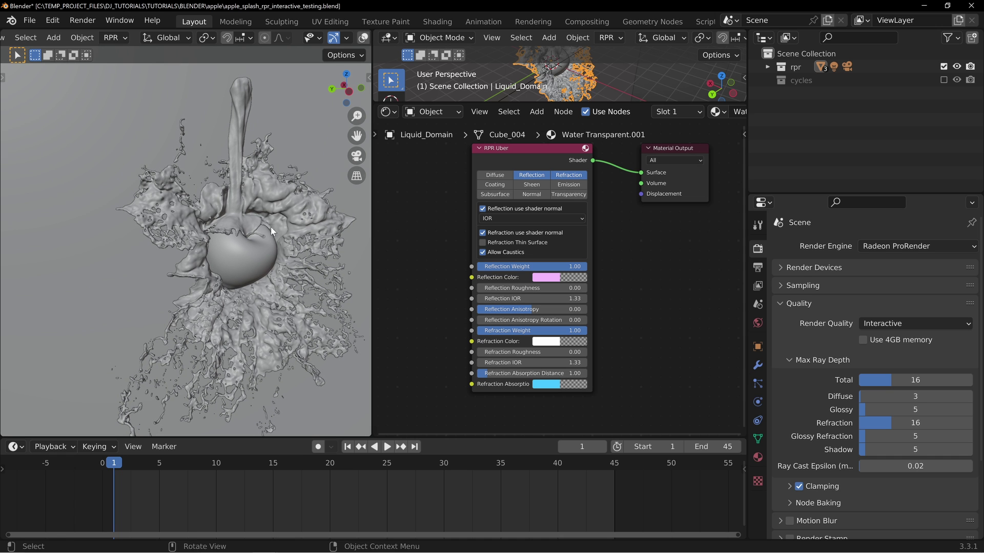
pyautogui.click(780, 305)
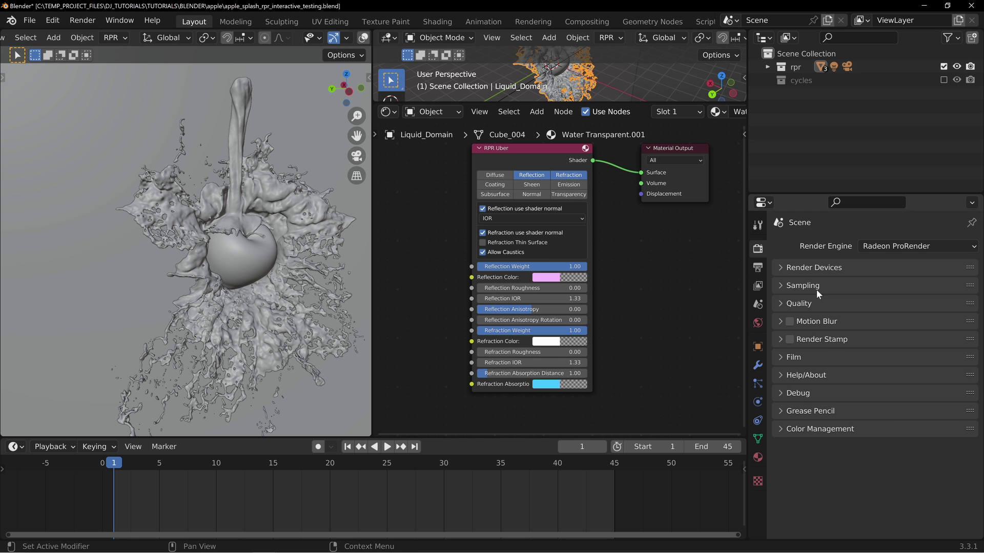
pyautogui.moveTo(260, 266); pyautogui.dragTo(207, 239, button='middle')
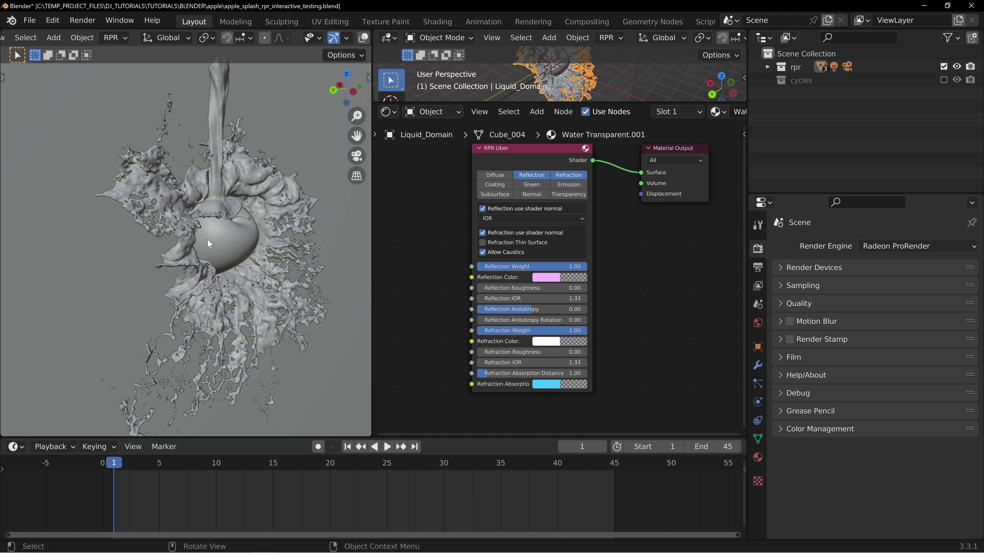
pyautogui.click(800, 304)
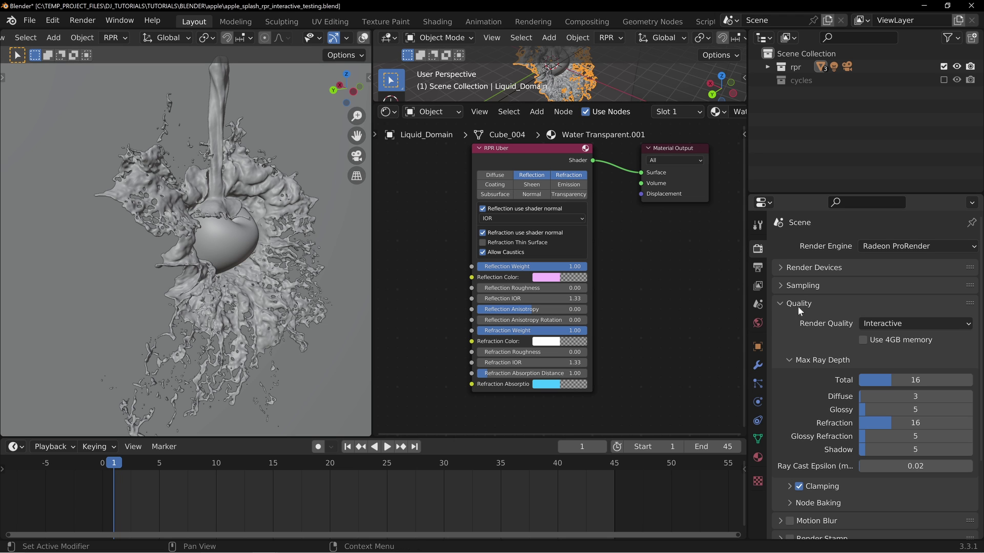
pyautogui.click(924, 324)
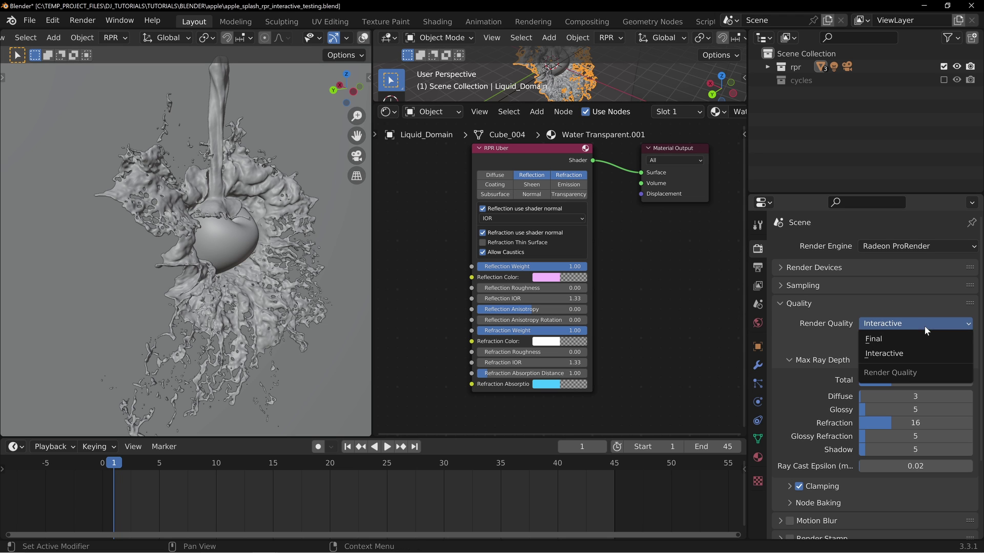
pyautogui.click(888, 327)
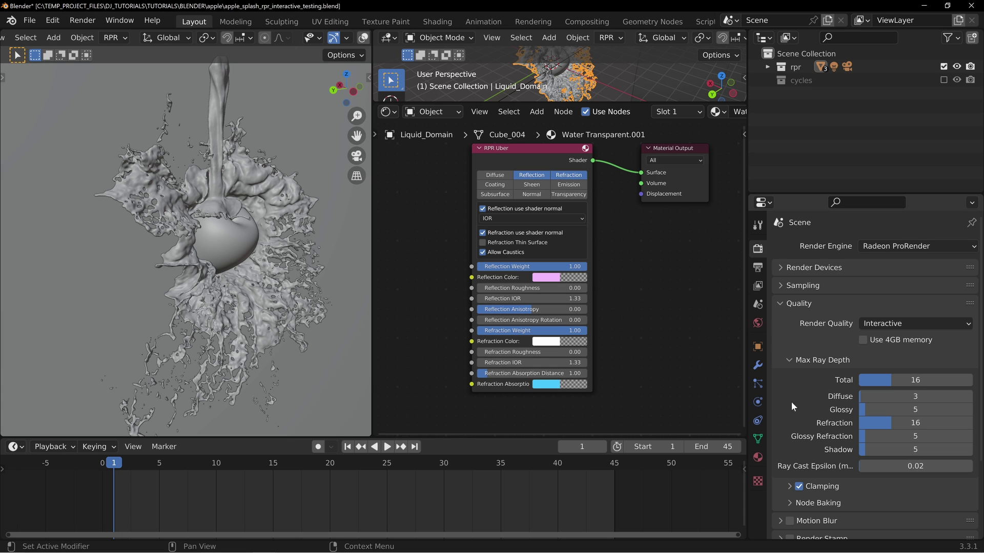
pyautogui.scroll(-3, 853, 441)
pyautogui.scroll(3, 838, 438)
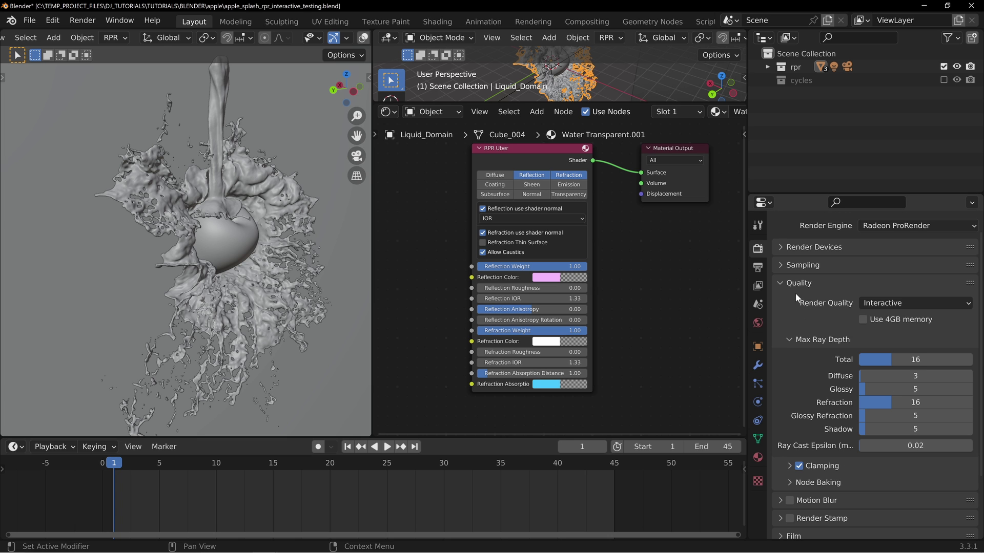
pyautogui.click(797, 294)
# Check the enabled RPR Passes in View Layer properties, then move to the Compositing workspace
pyautogui.click(758, 285)
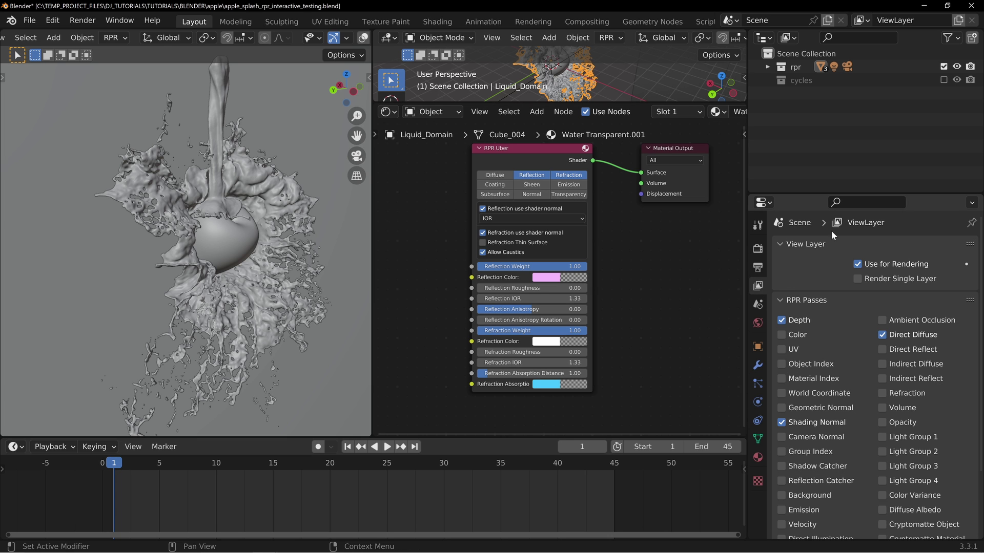
pyautogui.click(804, 299)
pyautogui.click(795, 300)
pyautogui.scroll(-1, 850, 350)
pyautogui.scroll(-1, 850, 349)
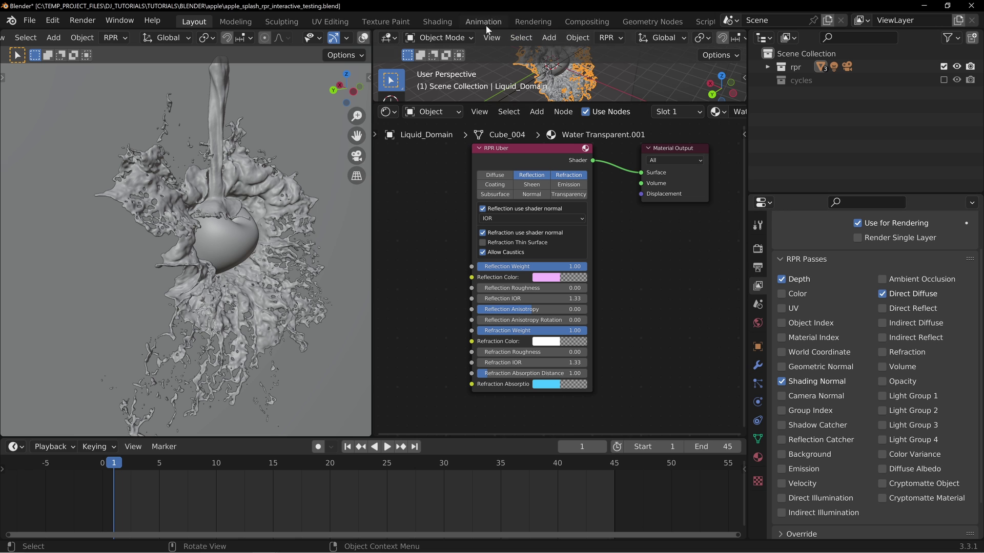
pyautogui.click(584, 21)
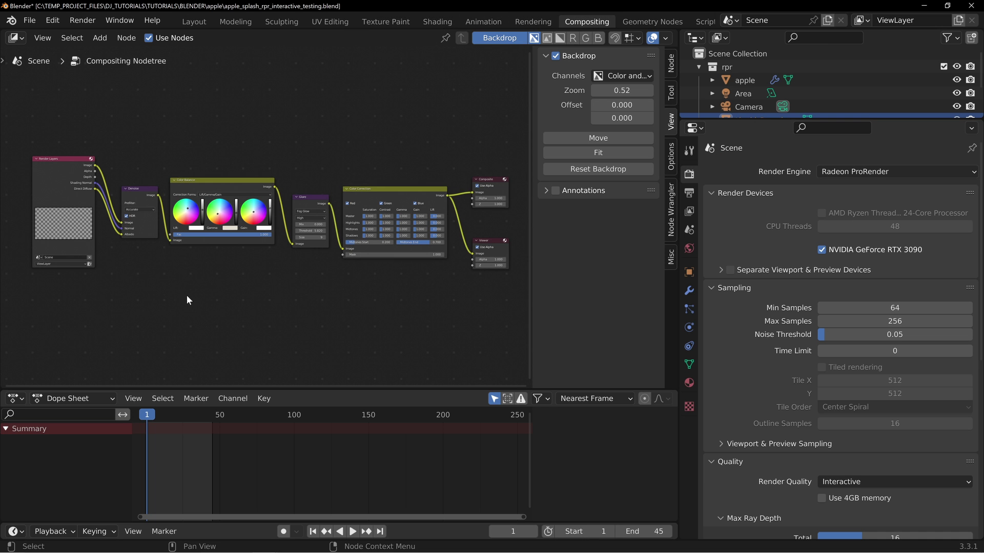
# Select the Denoise node and shift it slightly left, zooming the compositor out and back
pyautogui.scroll(5, 318, 287)
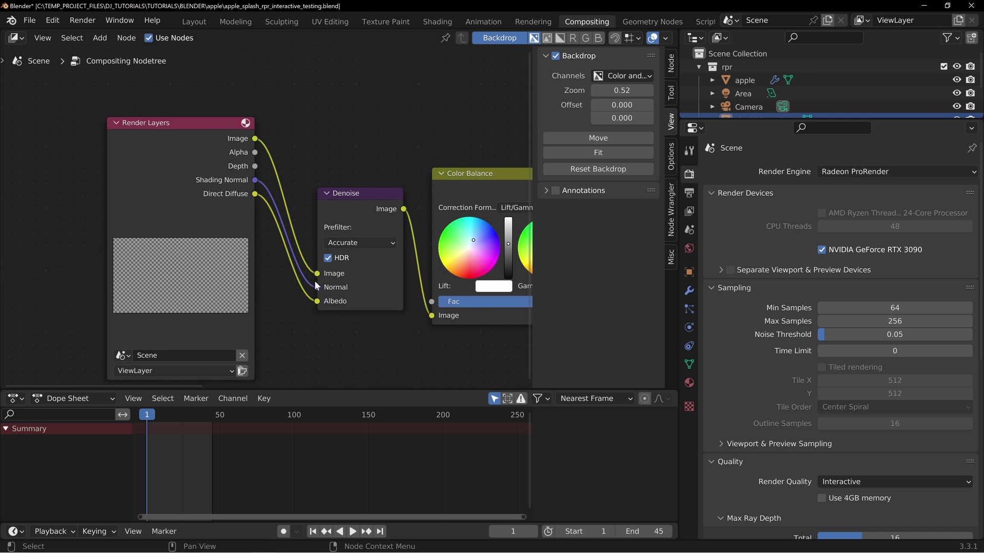
pyautogui.click(344, 202)
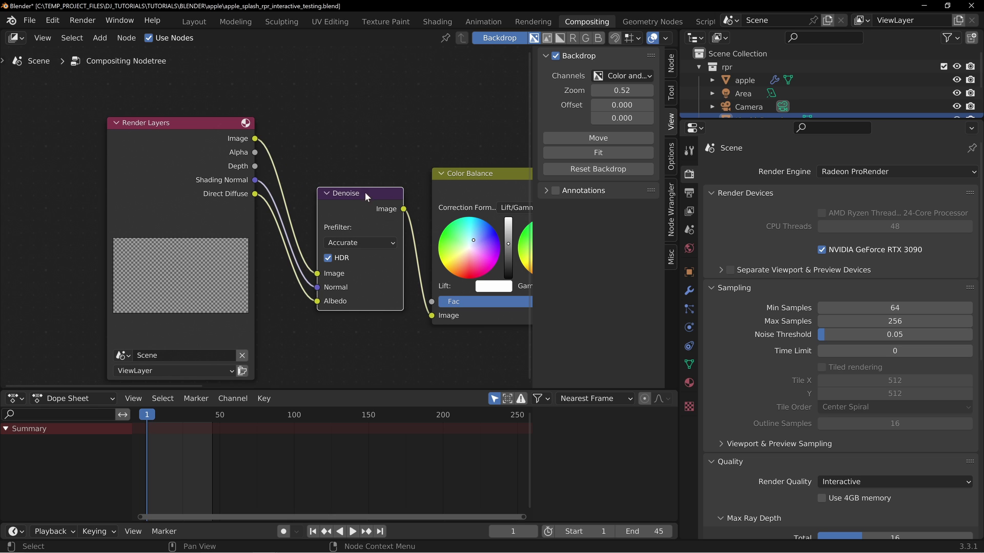
pyautogui.moveTo(366, 194); pyautogui.dragTo(354, 194)
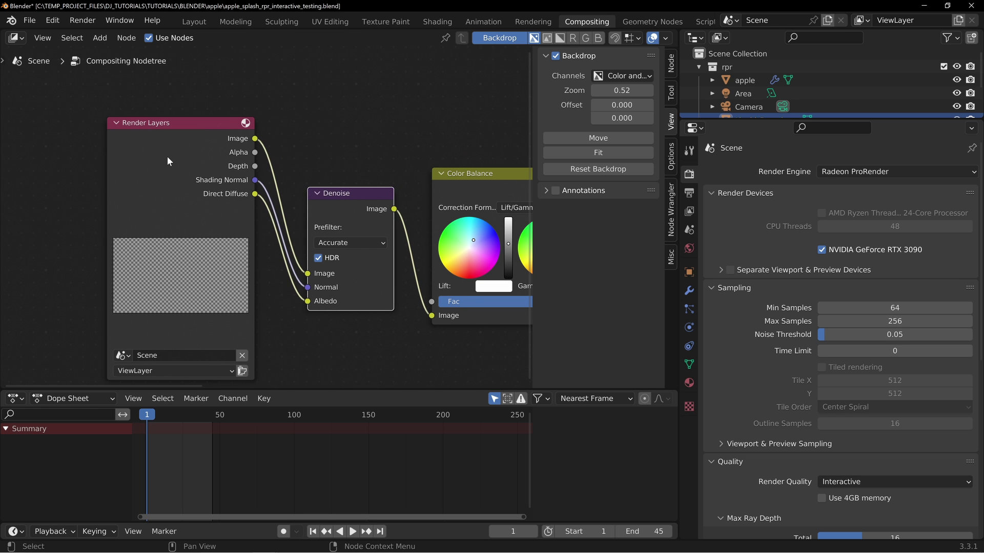
pyautogui.scroll(-4, 340, 212)
pyautogui.scroll(-2, 339, 211)
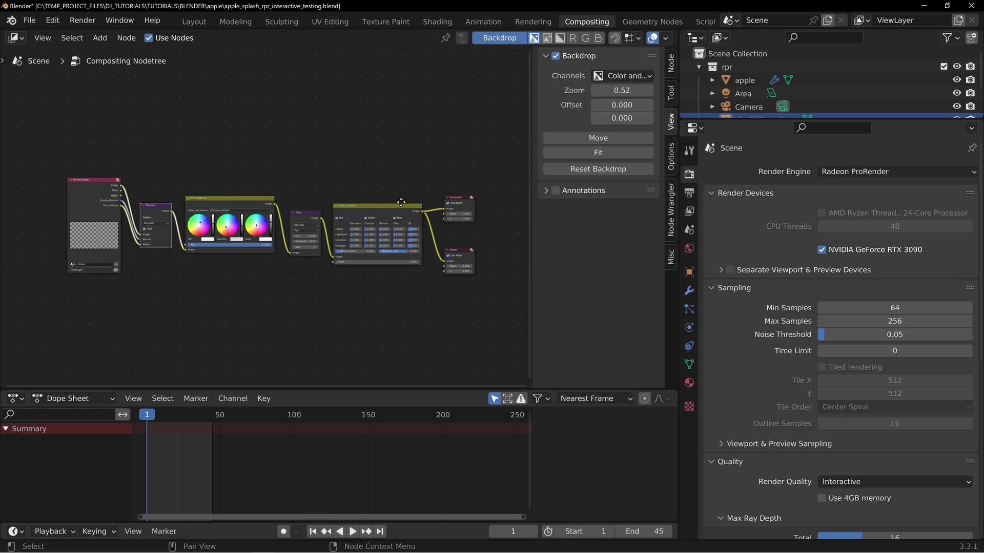
pyautogui.scroll(-2, 337, 223)
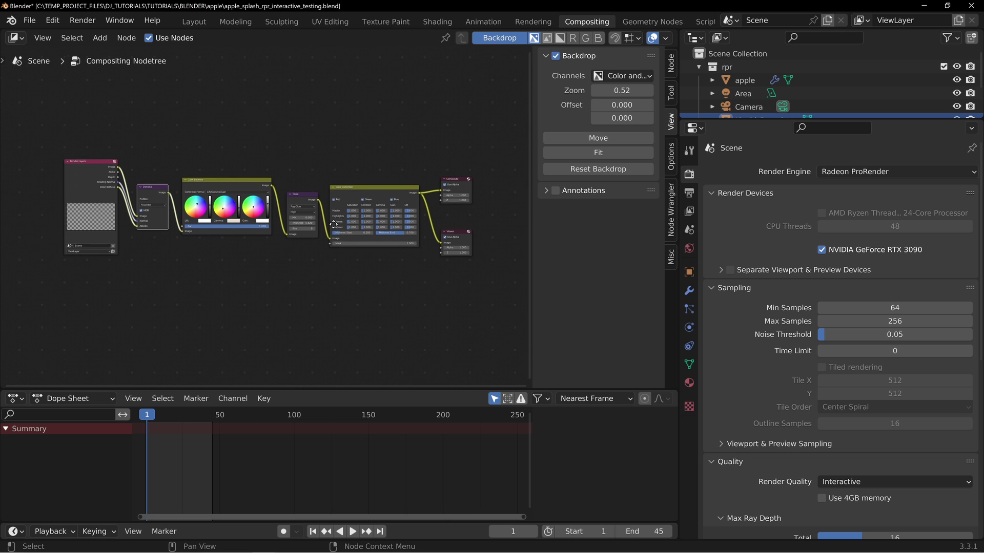
pyautogui.scroll(3, 248, 283)
pyautogui.scroll(2, 247, 283)
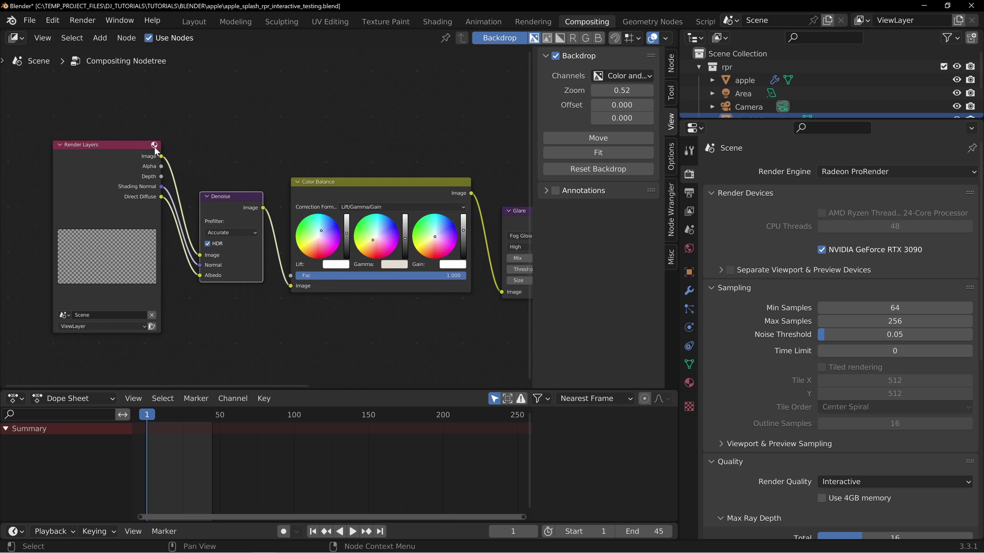
# Frame Render Layers, Denoise and Color Balance, and fine-tune the Denoise node's position
pyautogui.moveTo(261, 144); pyautogui.dragTo(299, 151, button='middle')
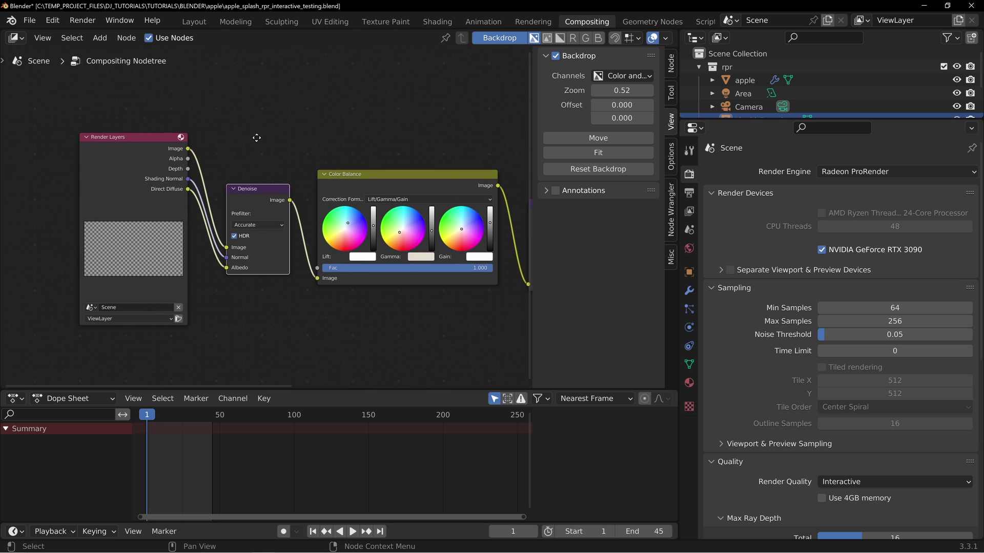
pyautogui.click(118, 136)
pyautogui.moveTo(253, 195)
pyautogui.mouseDown()
pyautogui.moveTo(226, 202)
pyautogui.moveTo(258, 200)
pyautogui.mouseUp()
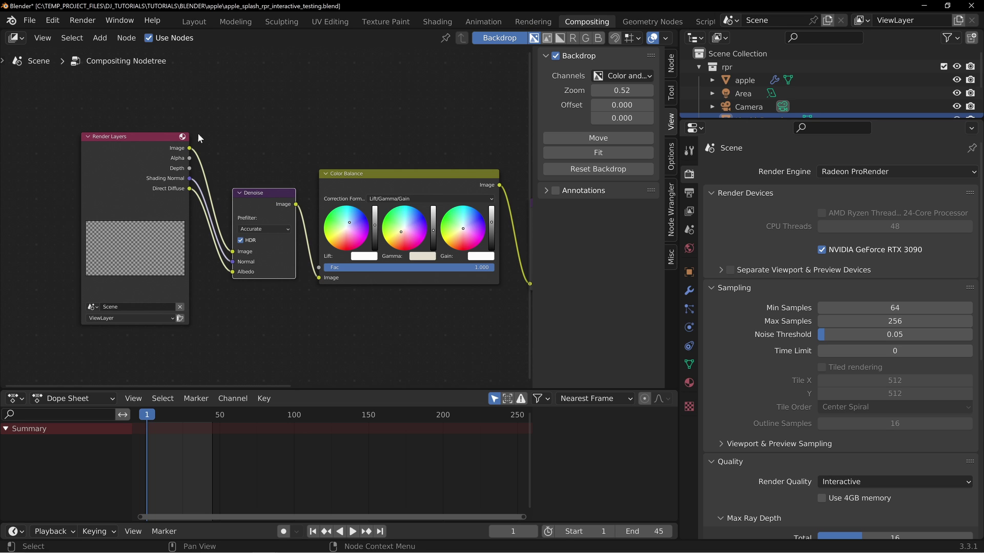
pyautogui.moveTo(257, 200); pyautogui.dragTo(258, 203)
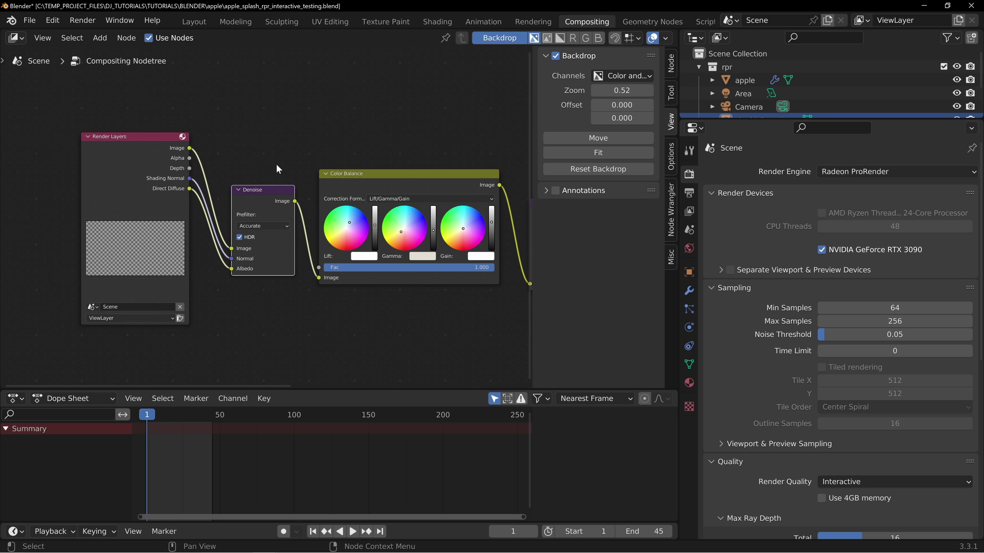
pyautogui.moveTo(257, 191)
pyautogui.mouseDown()
pyautogui.moveTo(239, 194)
pyautogui.moveTo(262, 185)
pyautogui.moveTo(251, 201)
pyautogui.mouseUp()
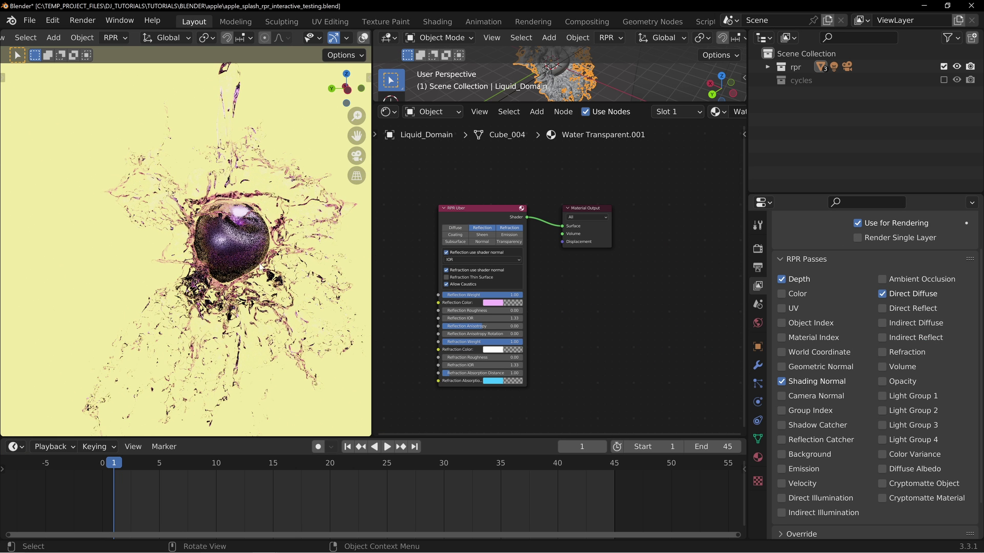
# Toggle the viewport to Solid and back to Rendered to refresh the ProRender preview
pyautogui.press('z')
pyautogui.click(258, 270)
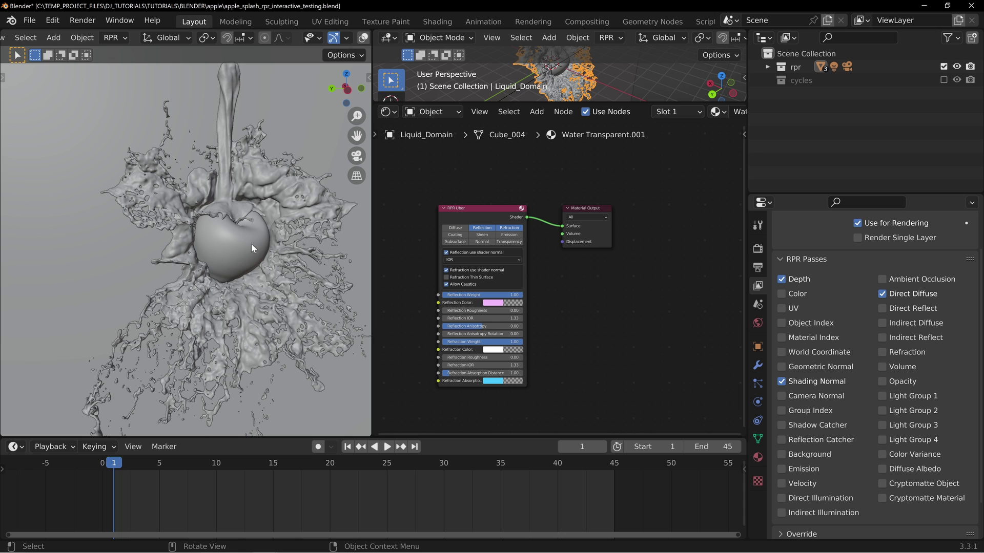
pyautogui.scroll(-3, 251, 244)
pyautogui.press('z')
pyautogui.click(217, 178)
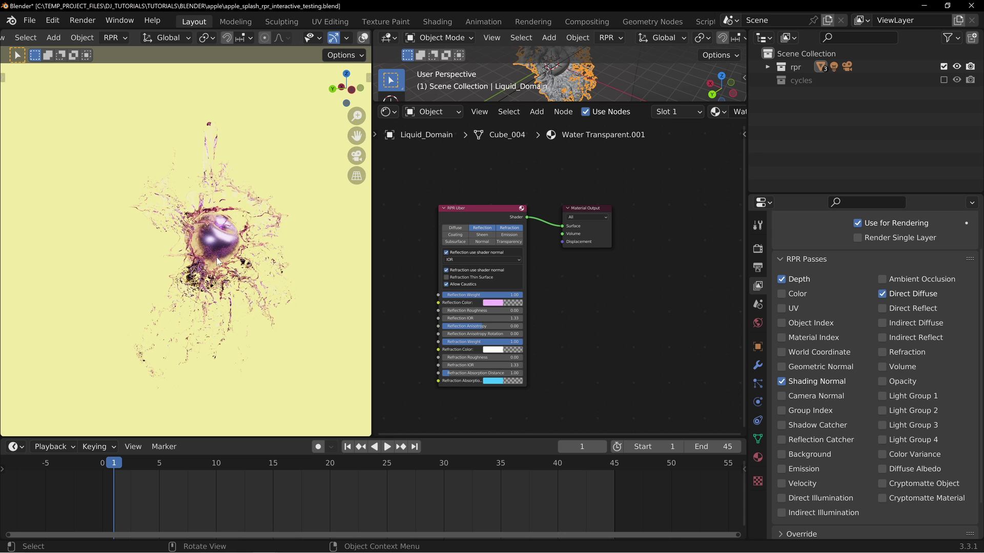
# Orbit the rendered apple splash through several viewing angles
pyautogui.moveTo(174, 206); pyautogui.dragTo(205, 254, button='middle')
pyautogui.scroll(2, 166, 258)
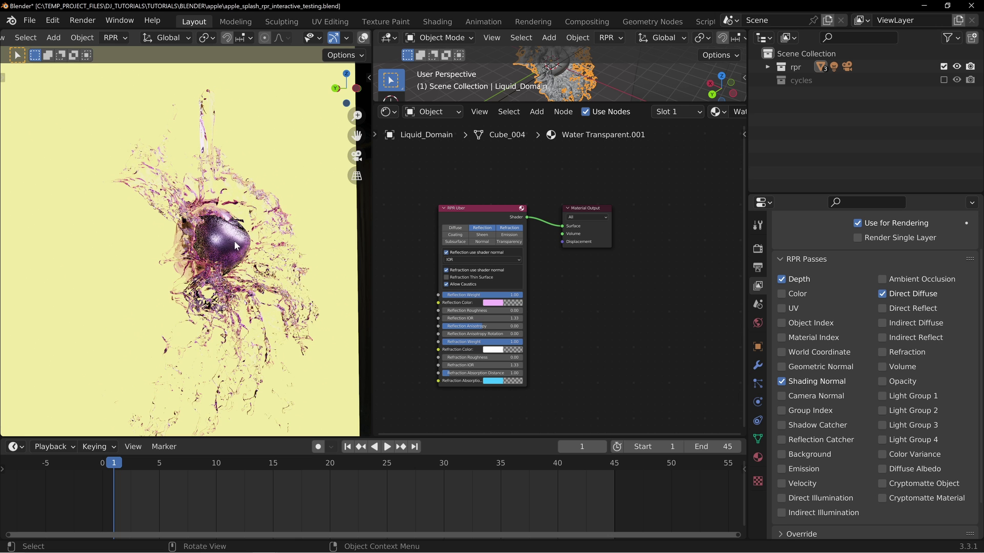
pyautogui.moveTo(234, 241); pyautogui.dragTo(157, 210, button='middle')
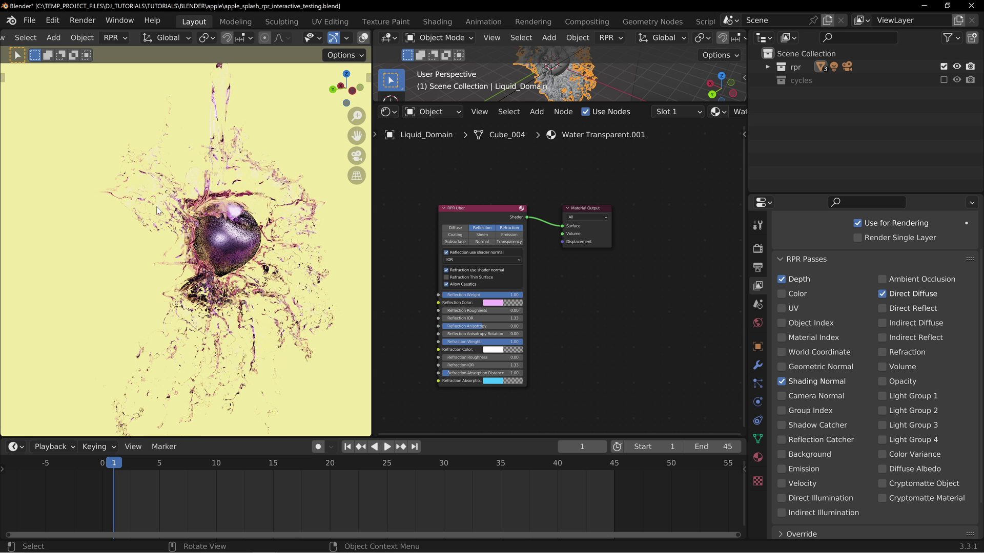
pyautogui.moveTo(224, 303); pyautogui.dragTo(180, 245, button='middle')
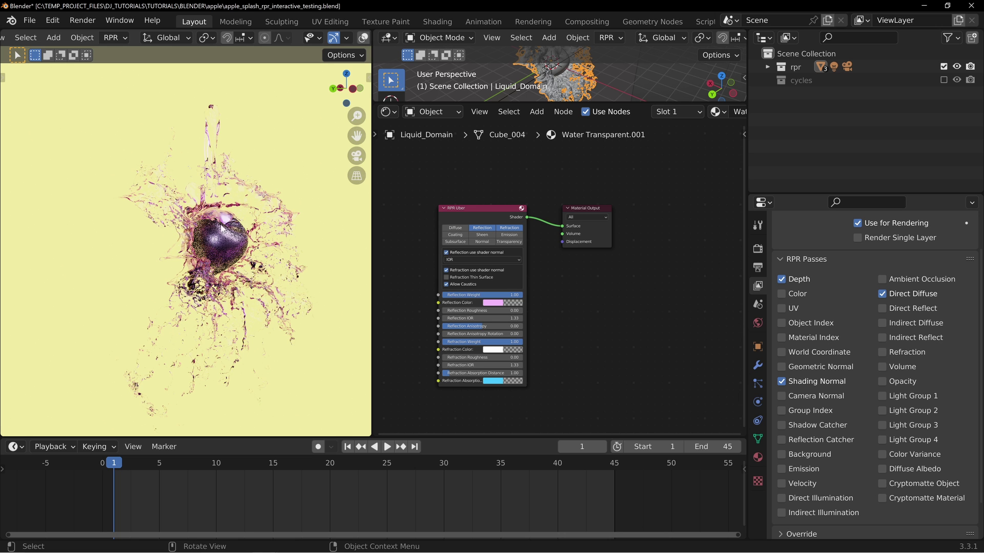
pyautogui.moveTo(219, 233)
pyautogui.mouseDown(button='middle')
pyautogui.moveTo(189, 253)
pyautogui.moveTo(216, 241)
pyautogui.mouseUp(button='middle')
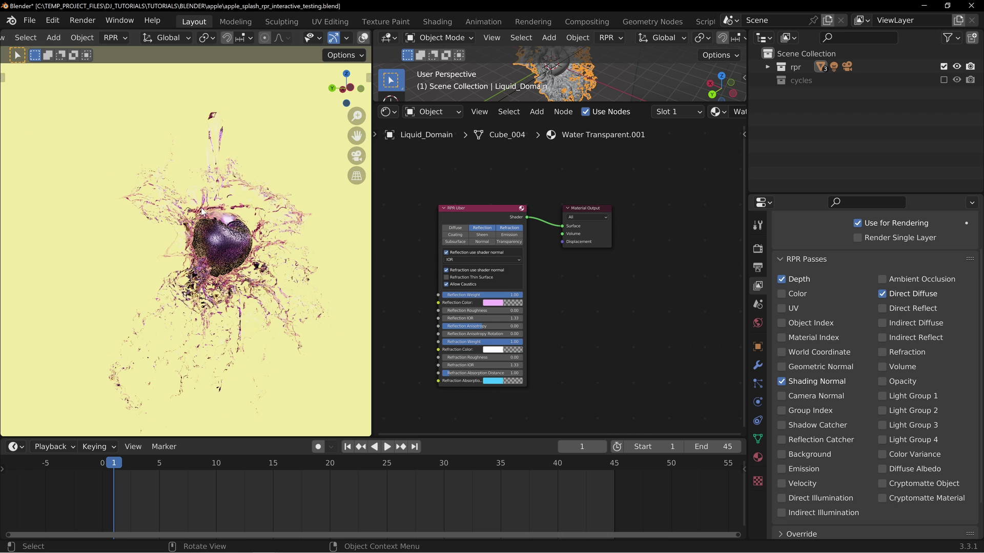
pyautogui.moveTo(172, 270); pyautogui.dragTo(213, 279, button='middle')
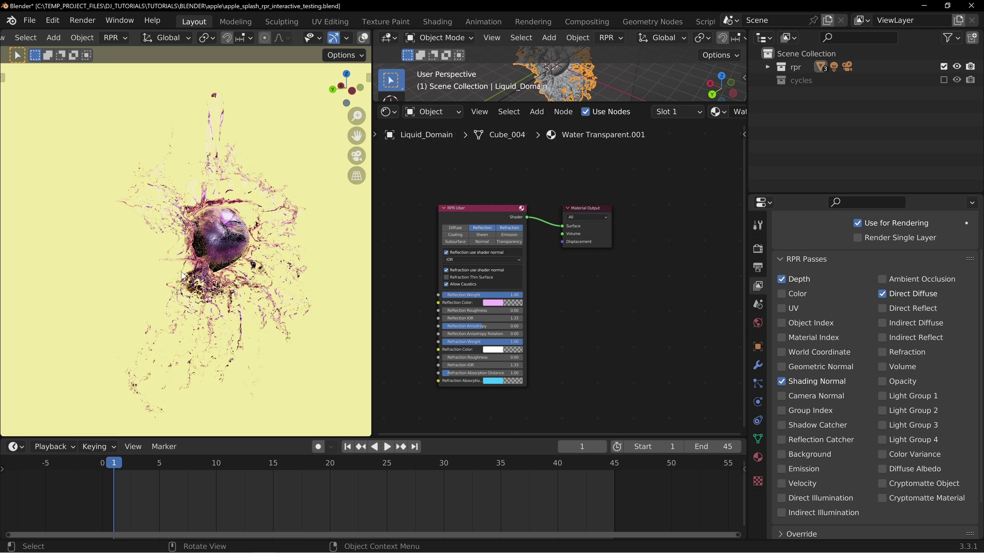
pyautogui.moveTo(176, 280); pyautogui.dragTo(198, 239, button='middle')
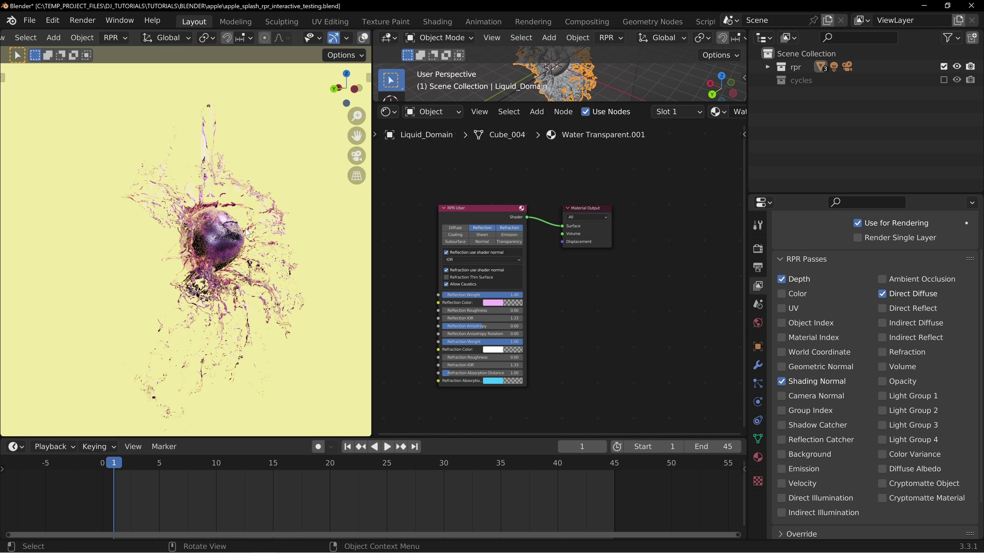
# Place Calculator over the viewport and highlight the leading 5.34 of the 5.341880341880342 ratio
pyautogui.click(315, 543)
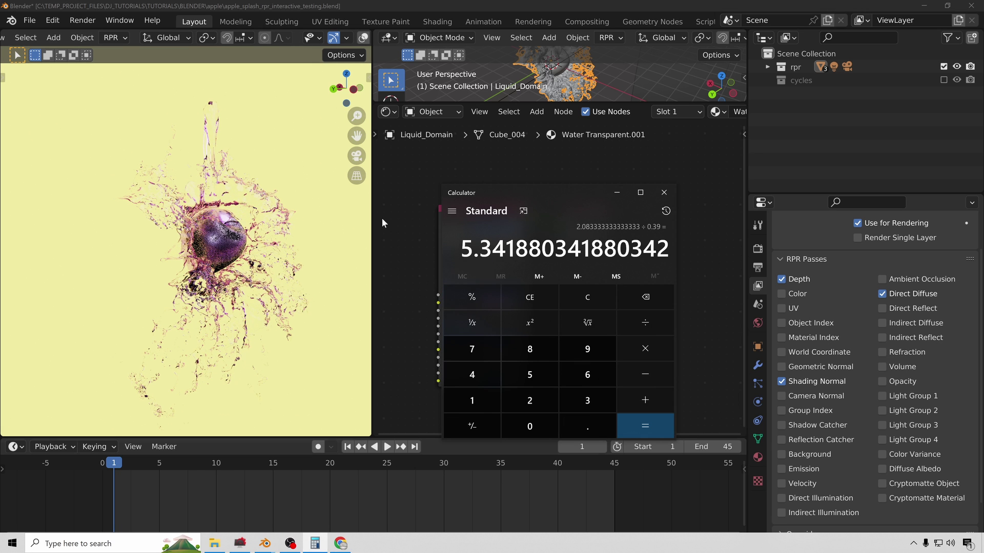
pyautogui.moveTo(536, 194); pyautogui.dragTo(355, 124)
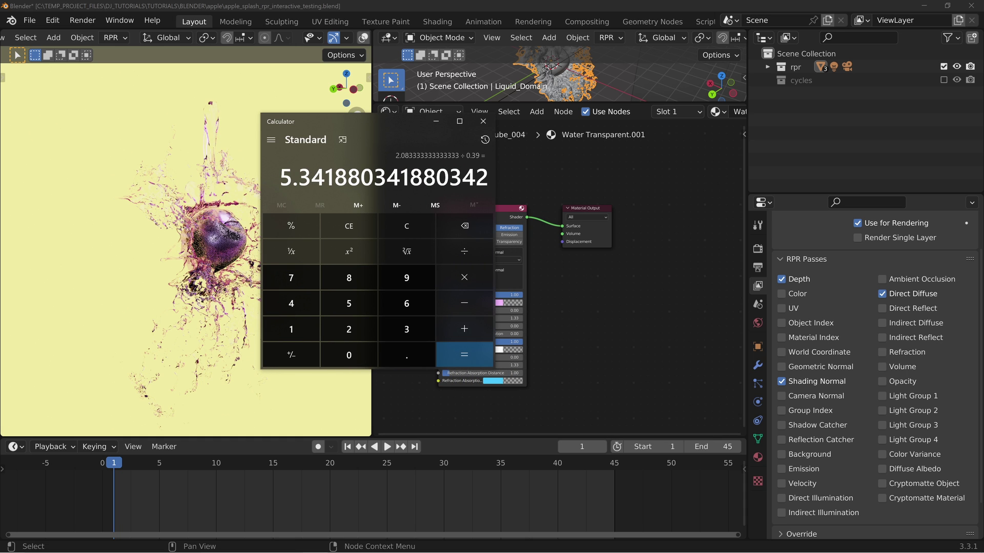
pyautogui.moveTo(280, 177)
pyautogui.mouseDown()
pyautogui.moveTo(312, 176)
pyautogui.moveTo(292, 177)
pyautogui.mouseUp()
pyautogui.moveTo(319, 118); pyautogui.dragTo(384, 111)
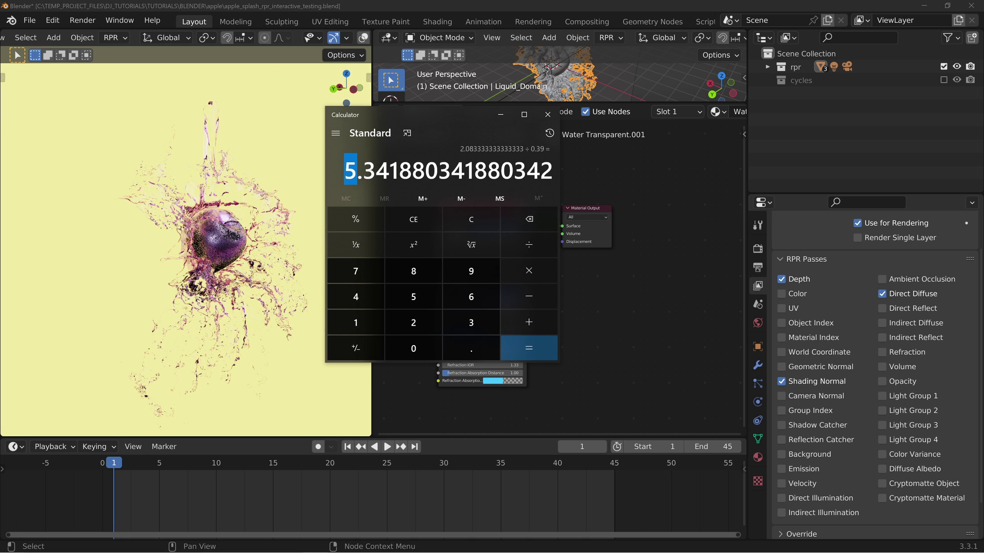
pyautogui.moveTo(457, 110); pyautogui.dragTo(492, 111)
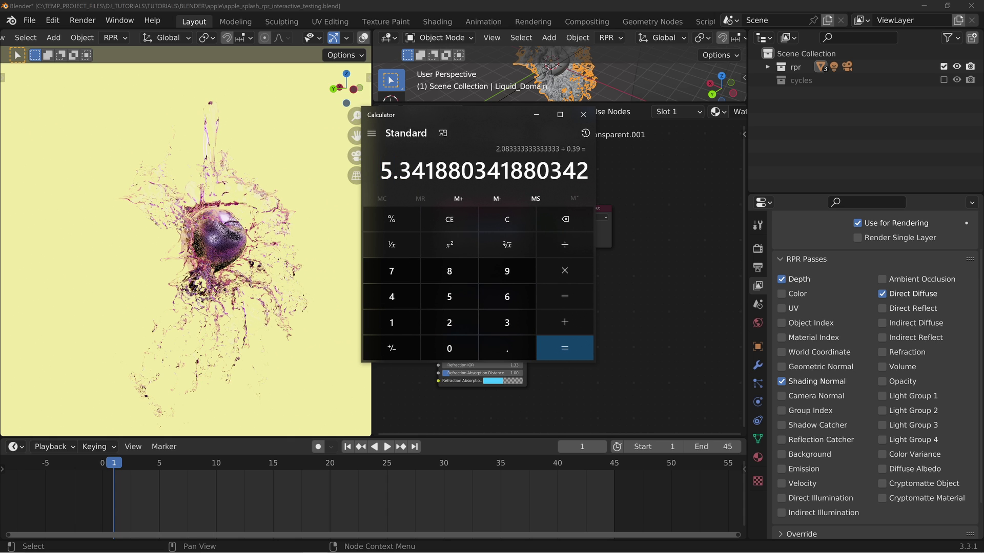
pyautogui.moveTo(425, 170); pyautogui.dragTo(380, 171)
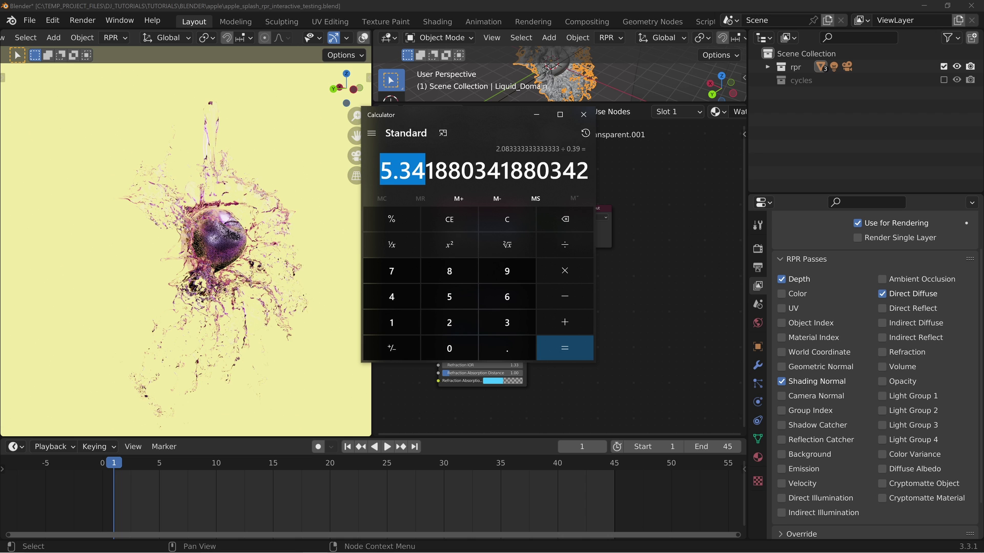
pyautogui.moveTo(448, 112); pyautogui.dragTo(567, 111)
pyautogui.click(221, 246)
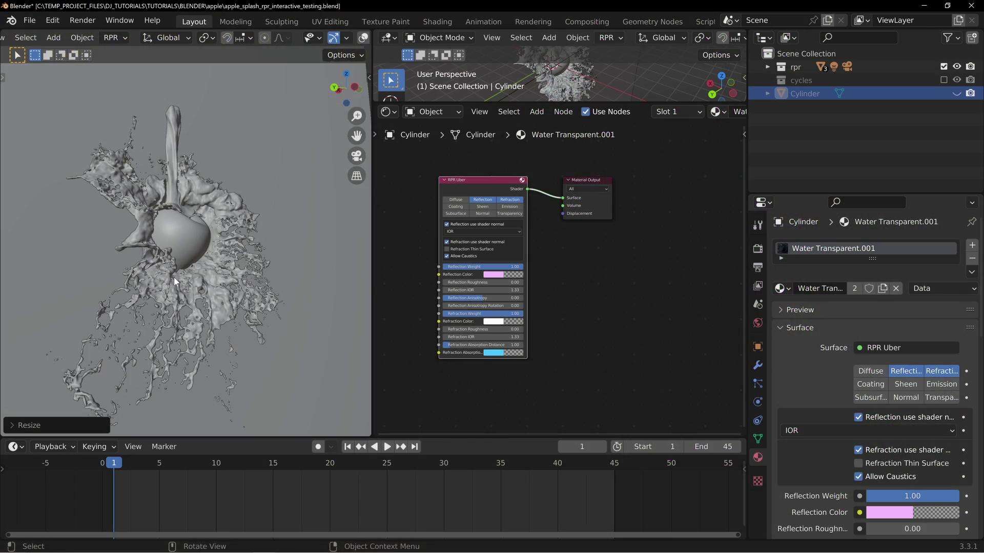
# Orbit to look down on the splash scene with the new Cylinder
pyautogui.moveTo(161, 189); pyautogui.dragTo(224, 202, button='middle')
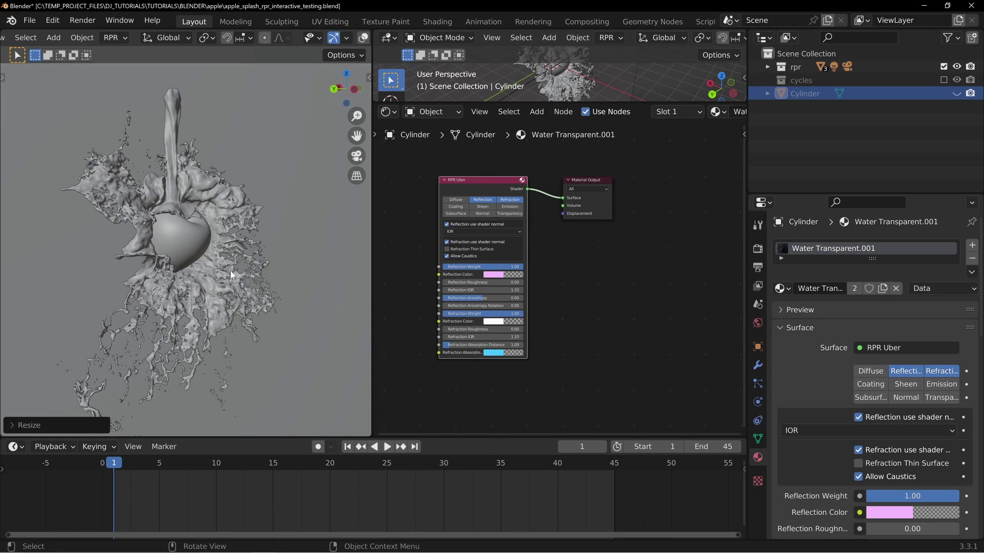
# Preview the apple splash in live RPR rendered shading, orbiting to look through the splash ring
pyautogui.moveTo(229, 271)
pyautogui.mouseDown(button='middle')
pyautogui.moveTo(265, 280)
pyautogui.moveTo(217, 290)
pyautogui.moveTo(221, 266)
pyautogui.moveTo(198, 285)
pyautogui.moveTo(191, 270)
pyautogui.mouseUp(button='middle')
pyautogui.press('z')
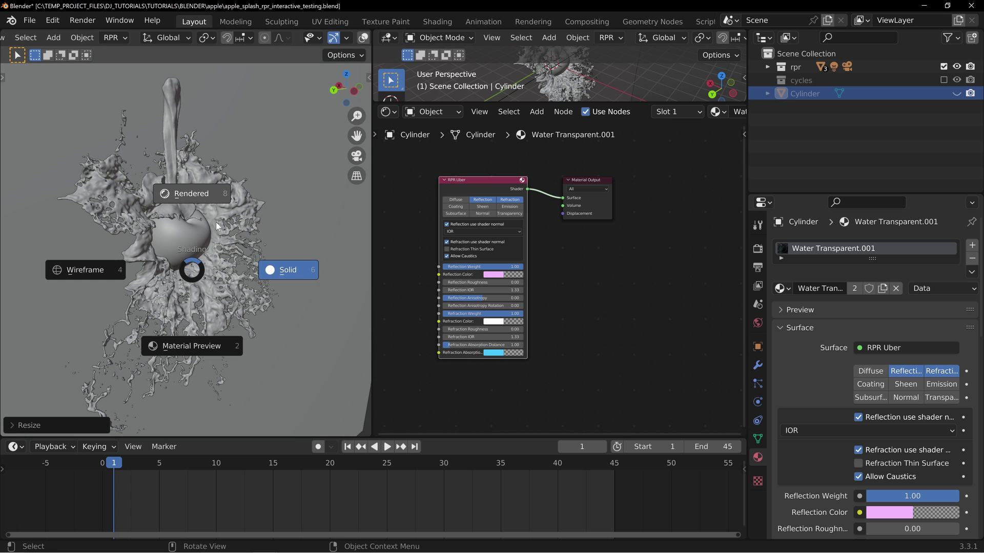
pyautogui.click(217, 226)
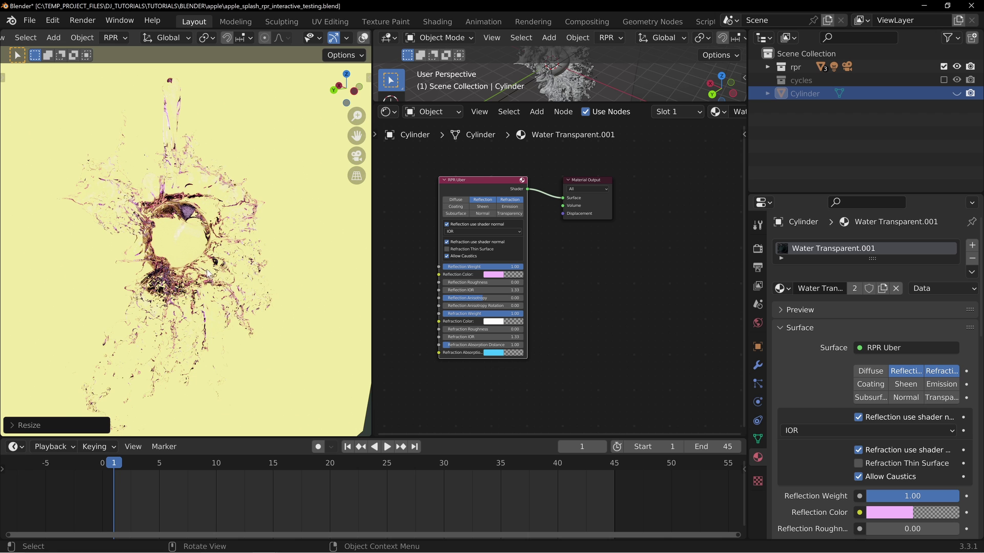
pyautogui.moveTo(207, 274); pyautogui.dragTo(181, 232, button='middle')
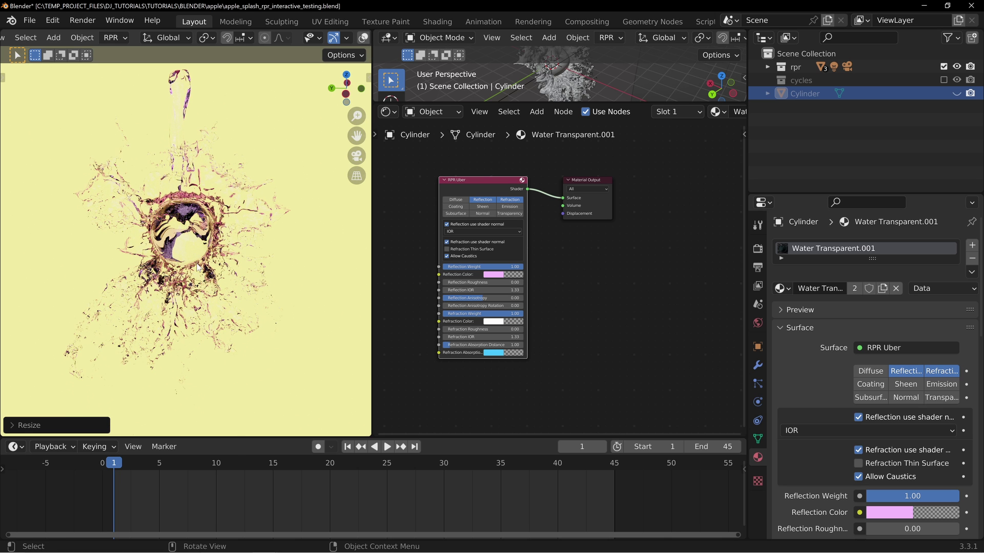
pyautogui.moveTo(197, 267); pyautogui.dragTo(184, 205, button='middle')
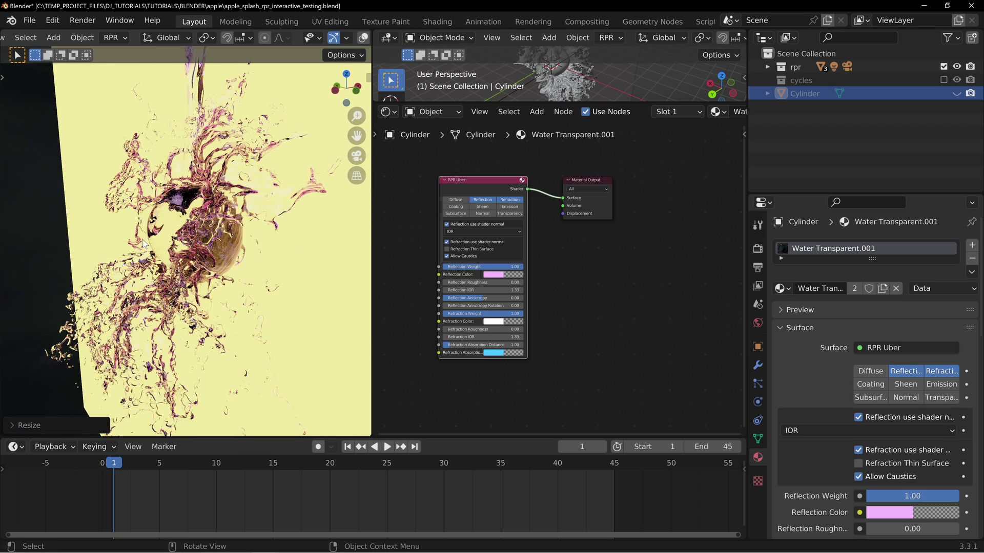
pyautogui.moveTo(149, 241); pyautogui.dragTo(205, 216, button='middle')
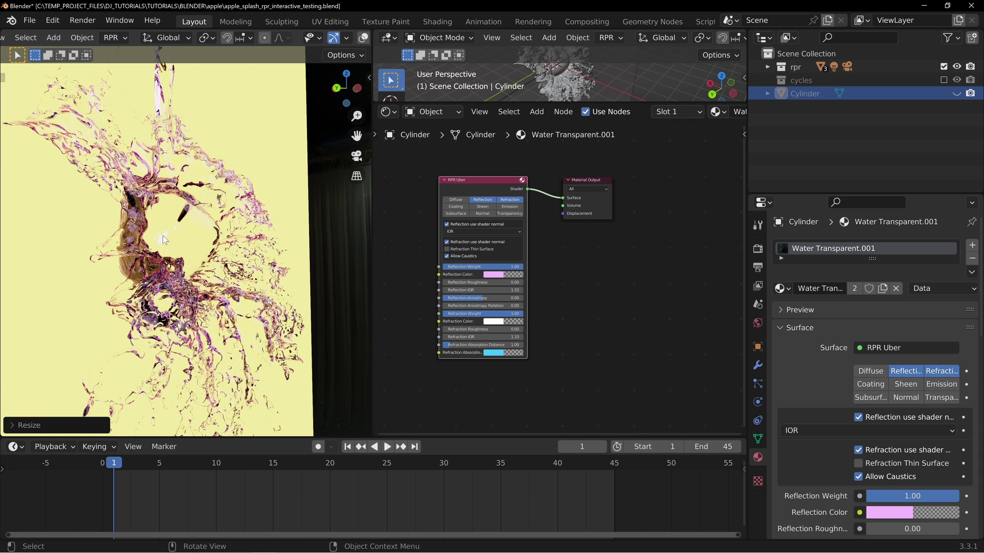
pyautogui.moveTo(190, 208); pyautogui.dragTo(177, 252, button='middle')
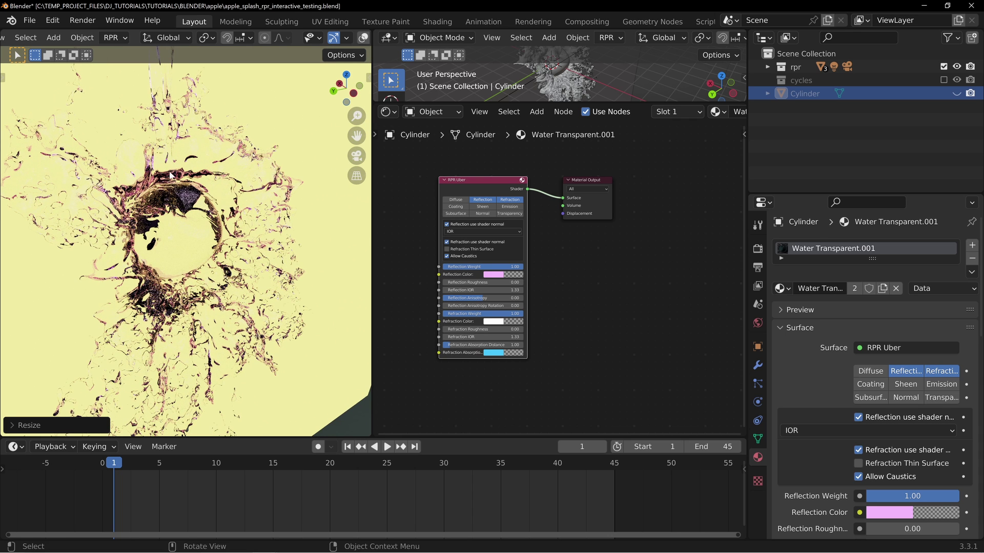
# Unhide the Cylinder in the Outliner and go back to the live rendered view
pyautogui.press('z')
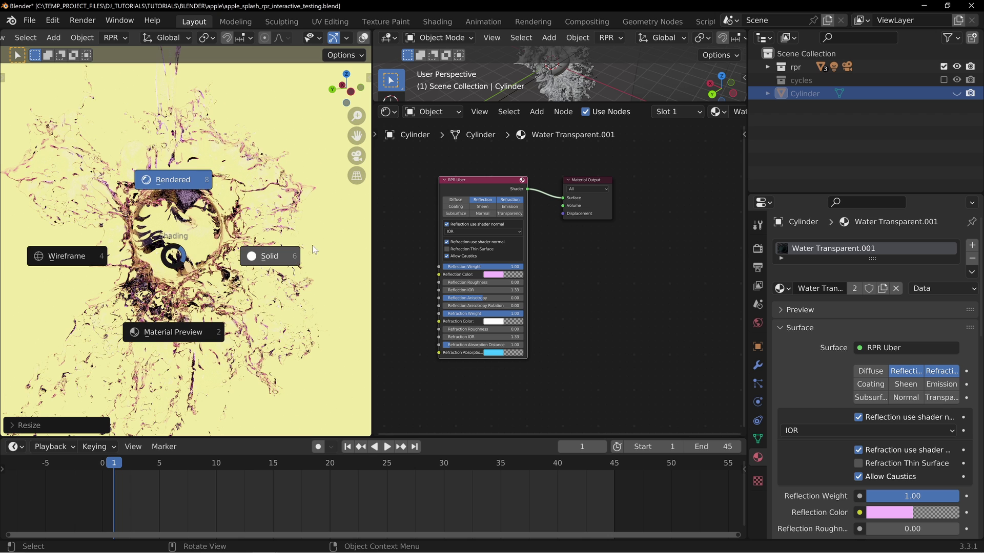
pyautogui.click(282, 256)
pyautogui.click(956, 94)
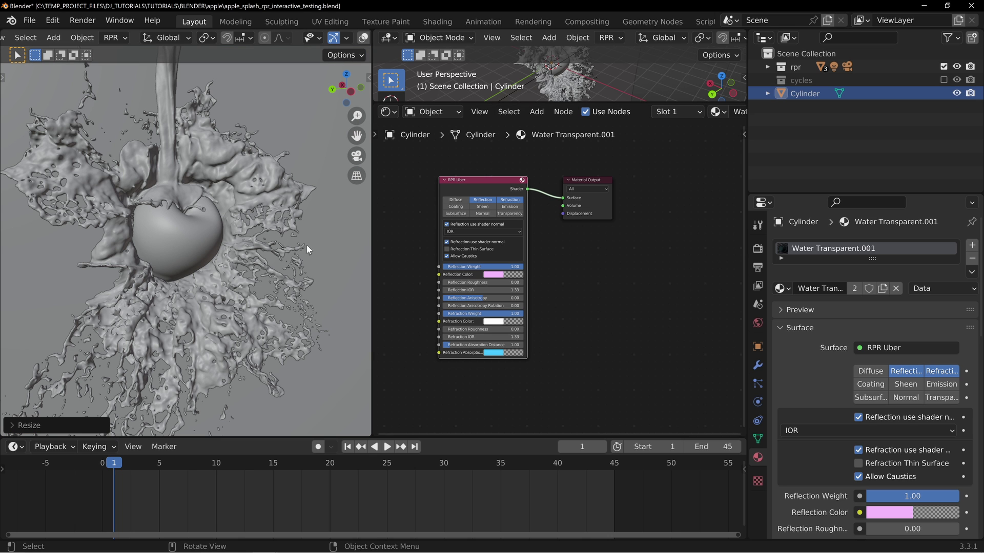
pyautogui.press('z')
pyautogui.click(251, 203)
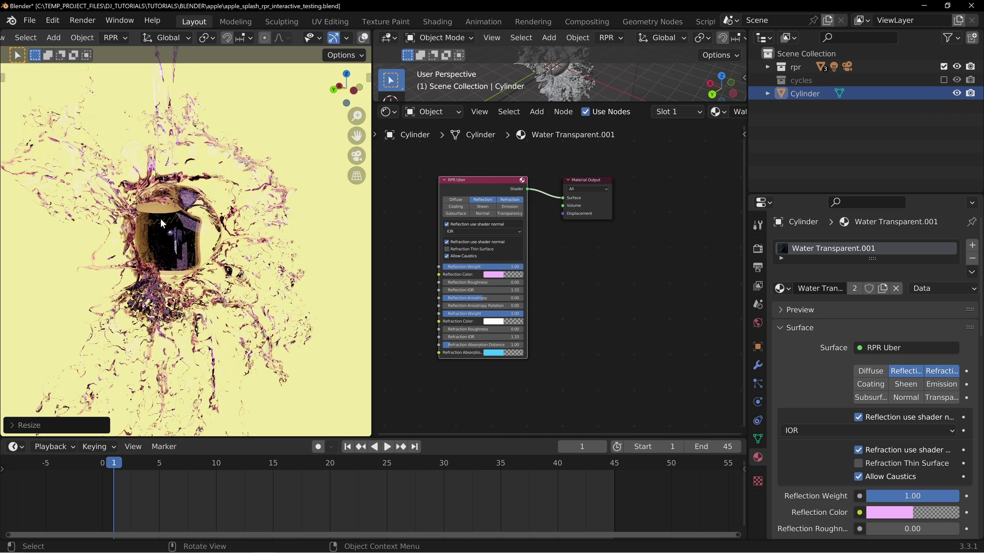
# Orbit around the rendered splash to see the Cylinder's refraction, then return to solid shading
pyautogui.moveTo(171, 255); pyautogui.dragTo(173, 199, button='middle')
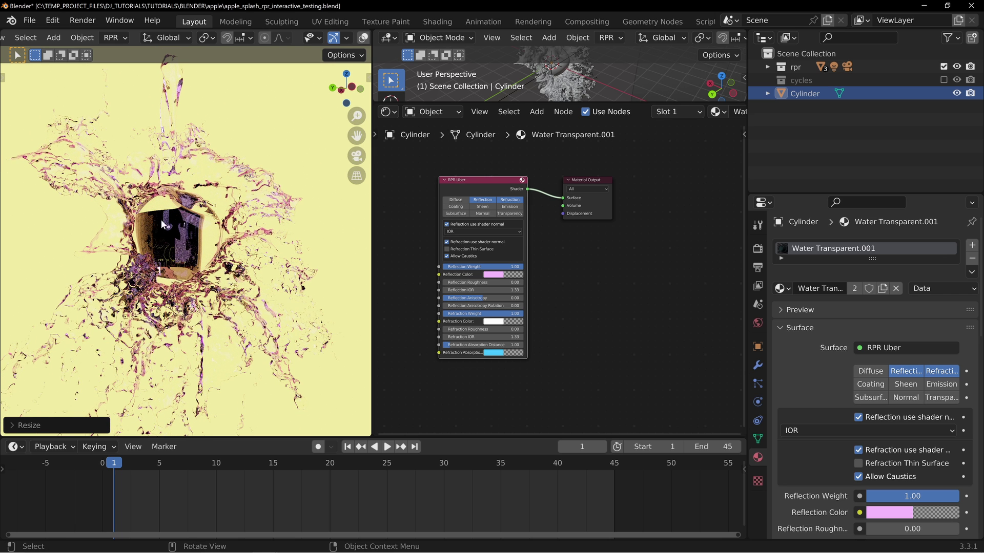
pyautogui.moveTo(194, 255); pyautogui.dragTo(171, 231, button='middle')
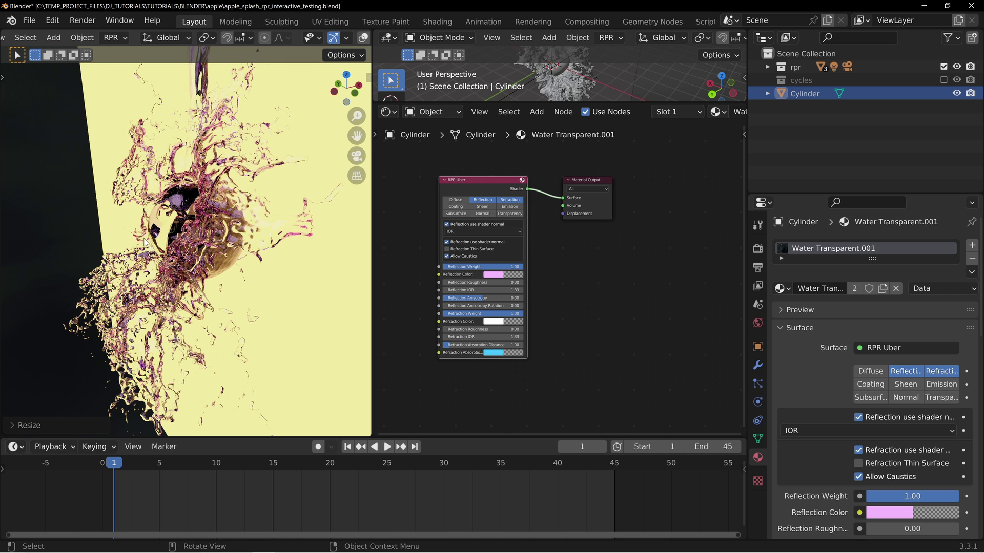
pyautogui.moveTo(145, 243); pyautogui.dragTo(178, 245, button='middle')
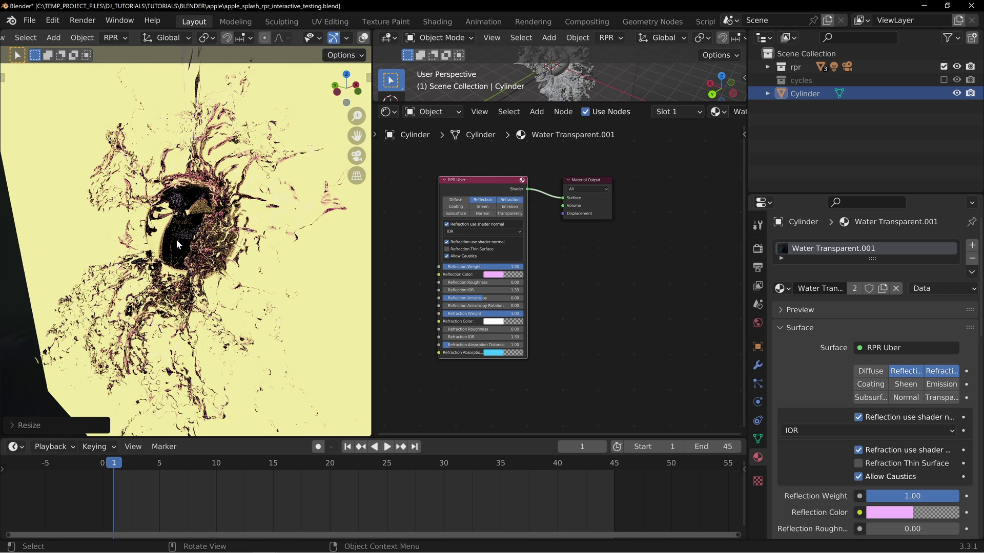
pyautogui.press('z')
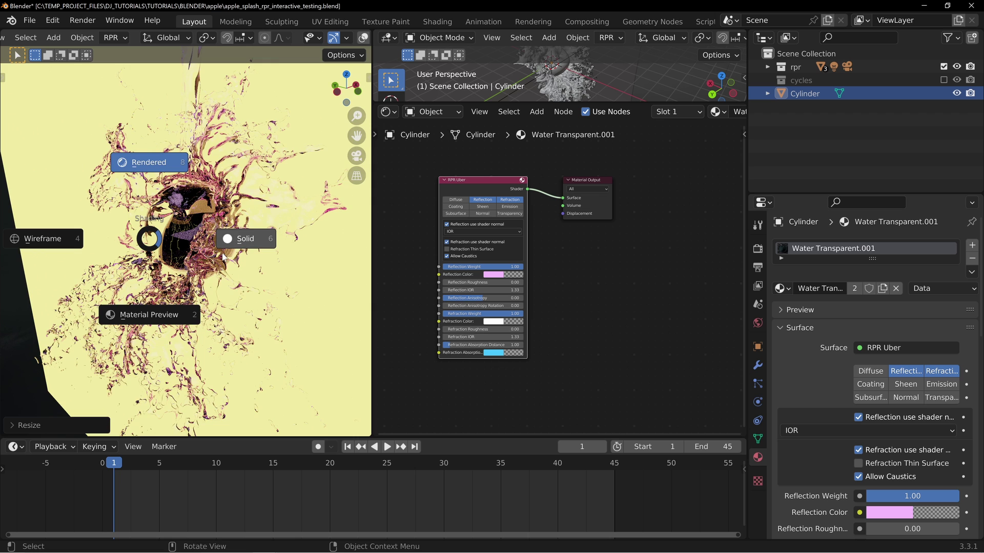
pyautogui.click(223, 256)
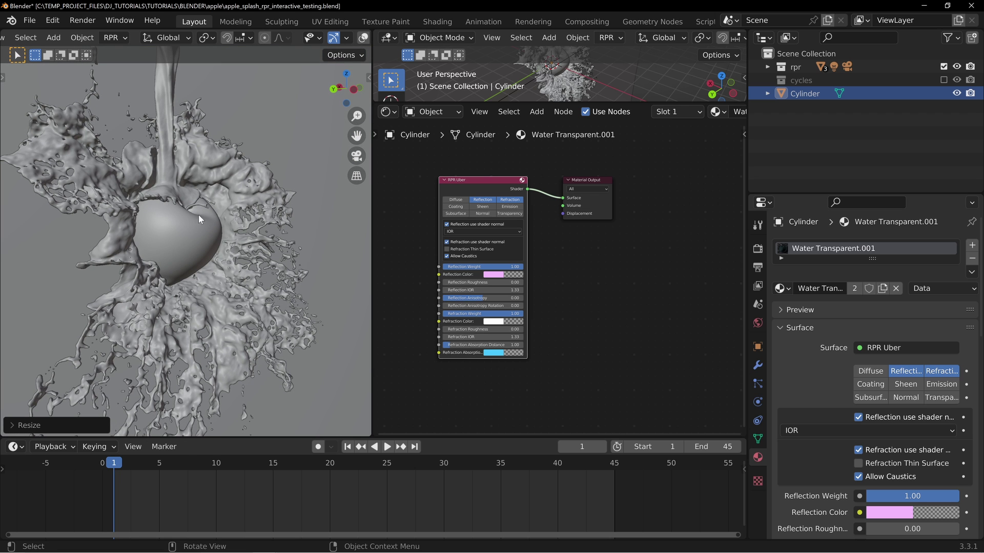
pyautogui.scroll(-4, 217, 274)
pyautogui.moveTo(201, 241)
pyautogui.mouseDown(button='middle')
pyautogui.moveTo(150, 264)
pyautogui.moveTo(111, 227)
pyautogui.mouseUp(button='middle')
pyautogui.moveTo(162, 301); pyautogui.dragTo(182, 251, button='middle')
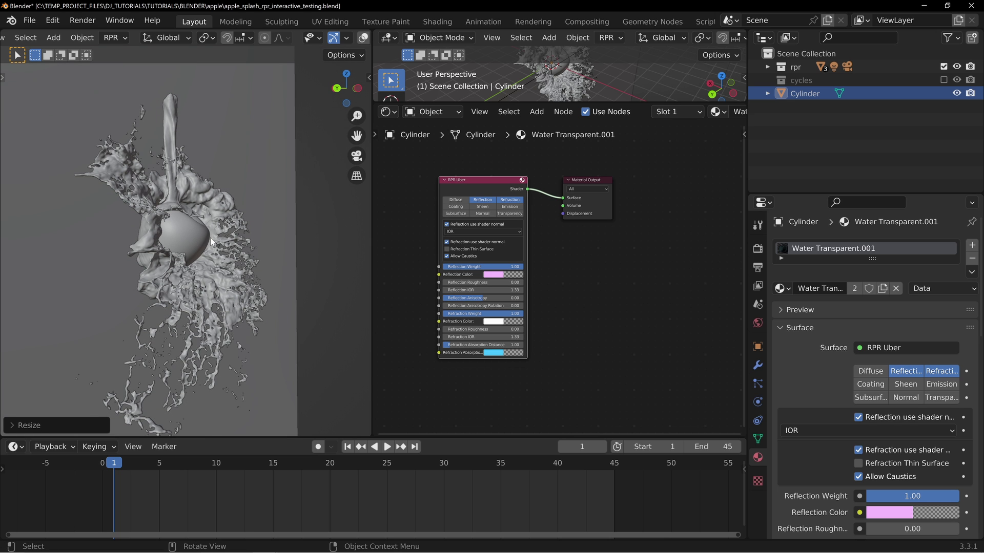
pyautogui.moveTo(210, 237)
pyautogui.mouseDown(button='middle')
pyautogui.moveTo(183, 283)
pyautogui.moveTo(193, 262)
pyautogui.moveTo(238, 272)
pyautogui.moveTo(189, 275)
pyautogui.mouseUp(button='middle')
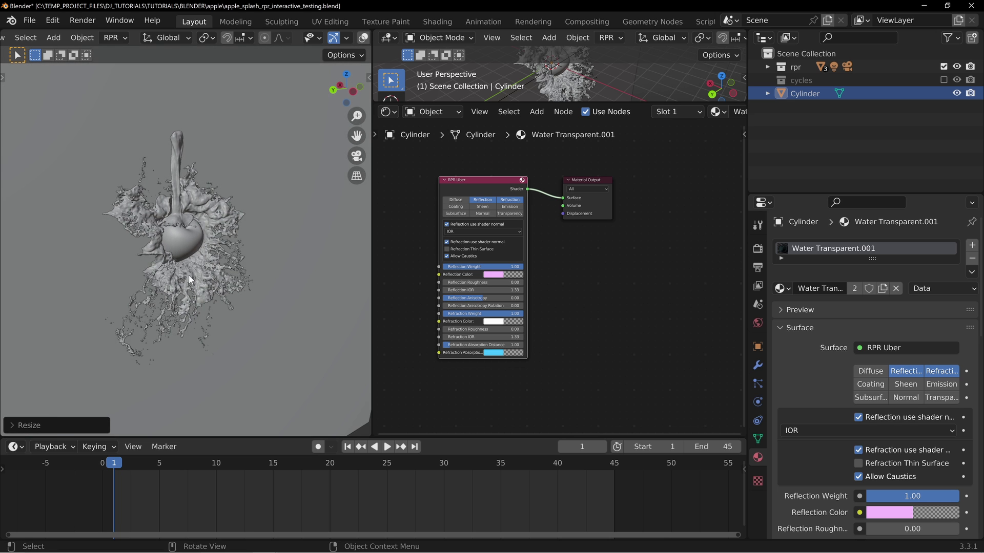
pyautogui.scroll(4, 188, 275)
pyautogui.scroll(-3, 153, 262)
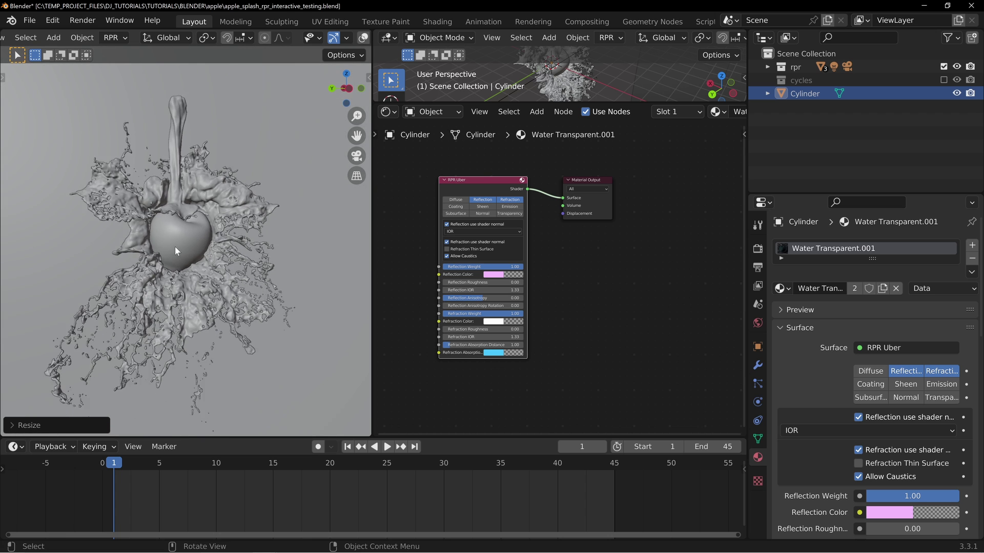
pyautogui.moveTo(175, 247)
pyautogui.mouseDown(button='middle')
pyautogui.moveTo(205, 261)
pyautogui.moveTo(202, 269)
pyautogui.moveTo(232, 257)
pyautogui.moveTo(140, 256)
pyautogui.moveTo(161, 249)
pyautogui.mouseUp(button='middle')
pyautogui.scroll(1, 164, 254)
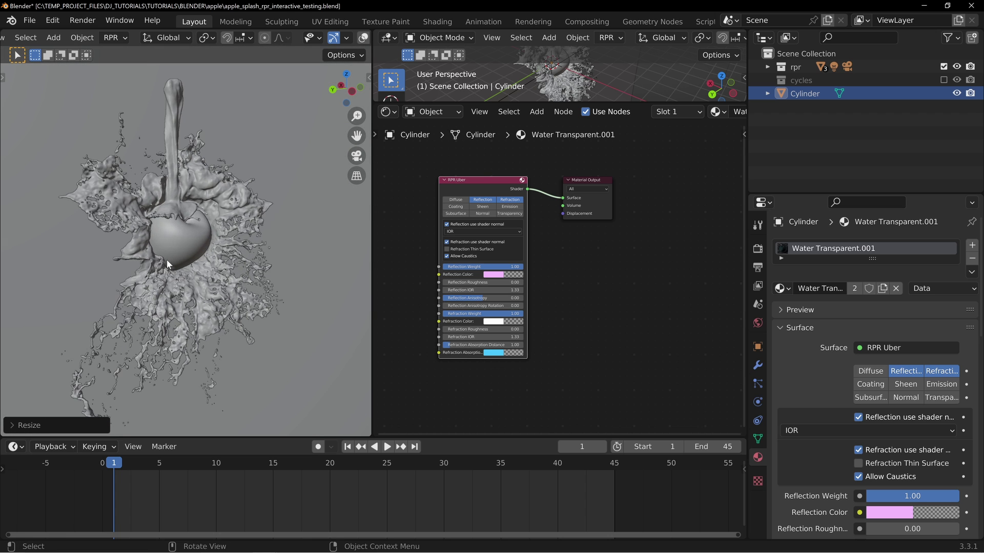